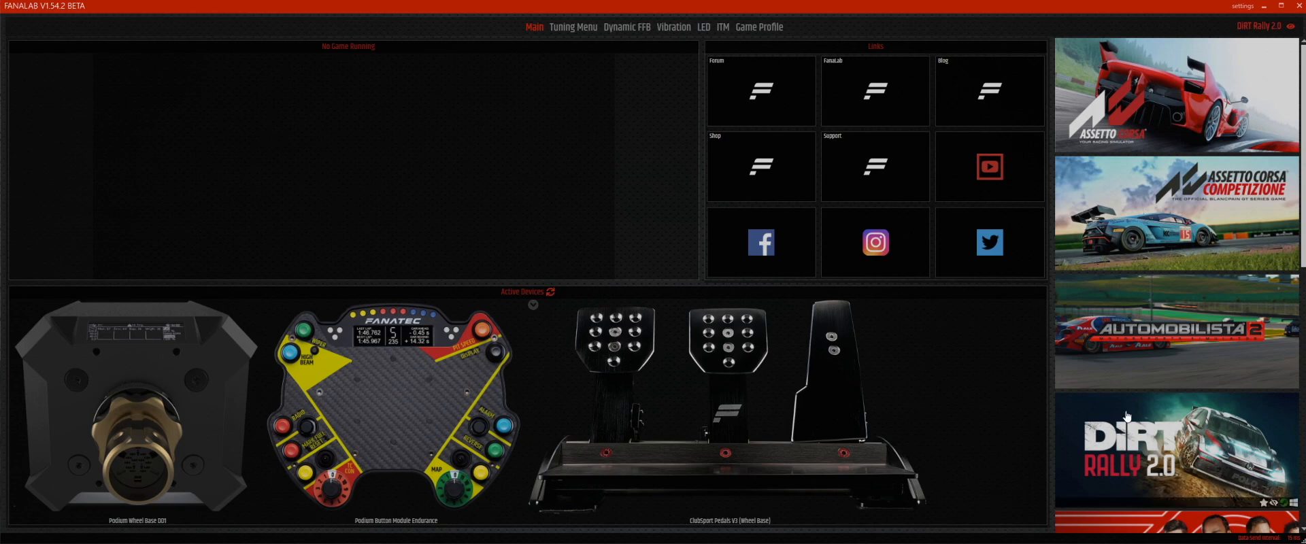
Set the Assetto Corsa game executable to Content Manager from the Documents folder
{"action": "mouse_move", "coordinate": [1154, 148]}
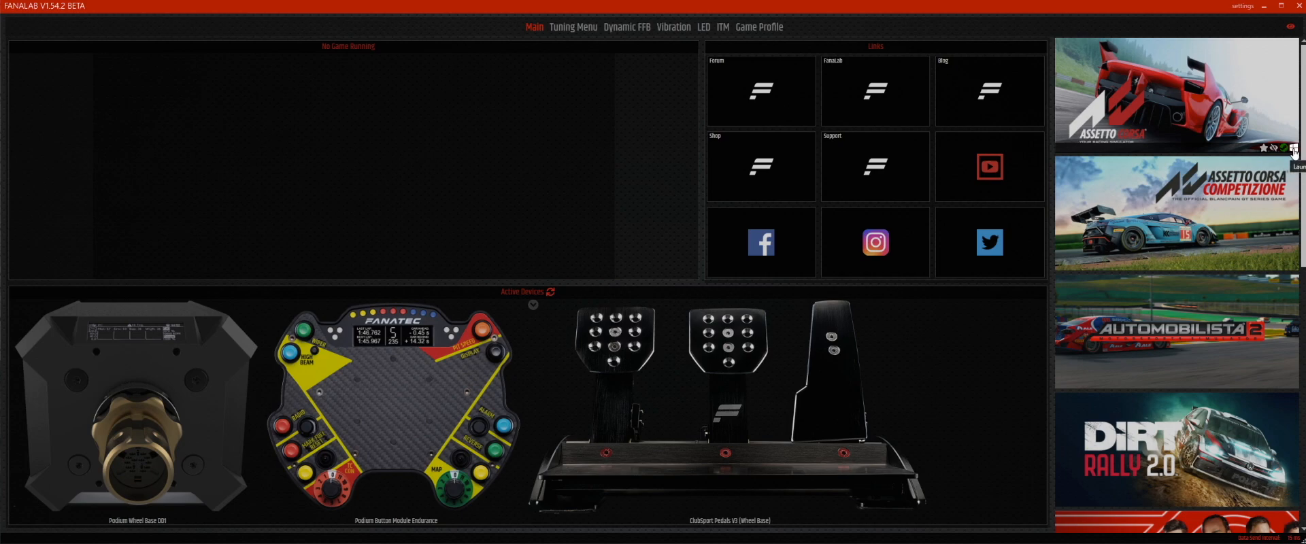
{"action": "left_click", "coordinate": [1294, 149]}
{"action": "left_click", "coordinate": [1294, 151]}
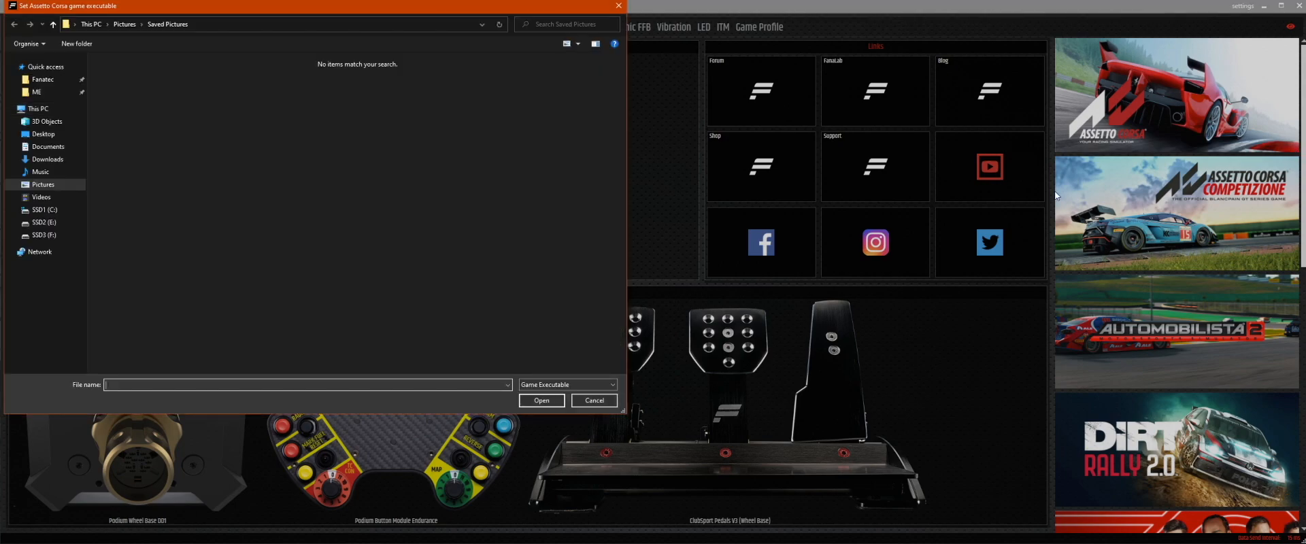
{"action": "left_click_drag", "start_coordinate": [402, 9], "coordinate": [740, 71]}
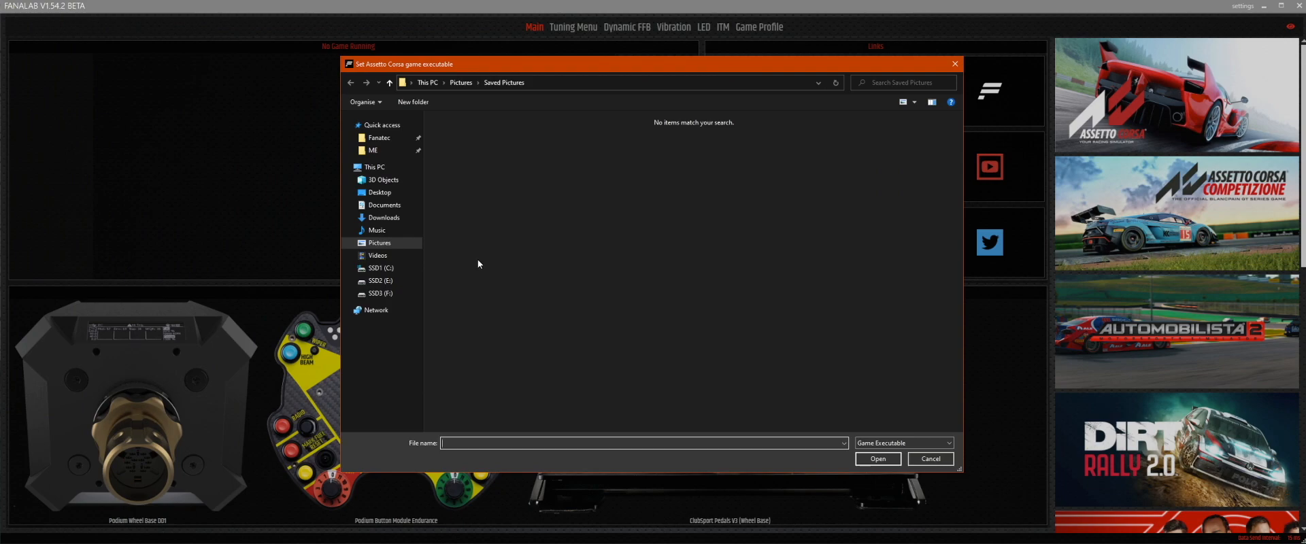
{"action": "left_click", "coordinate": [381, 205]}
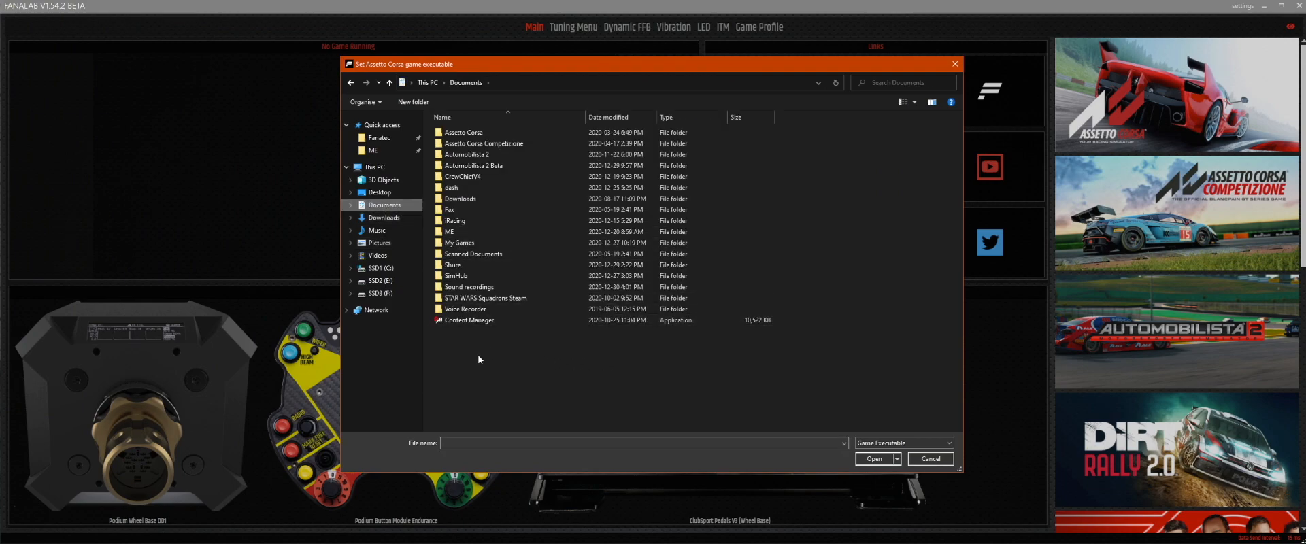
{"action": "left_click", "coordinate": [469, 321]}
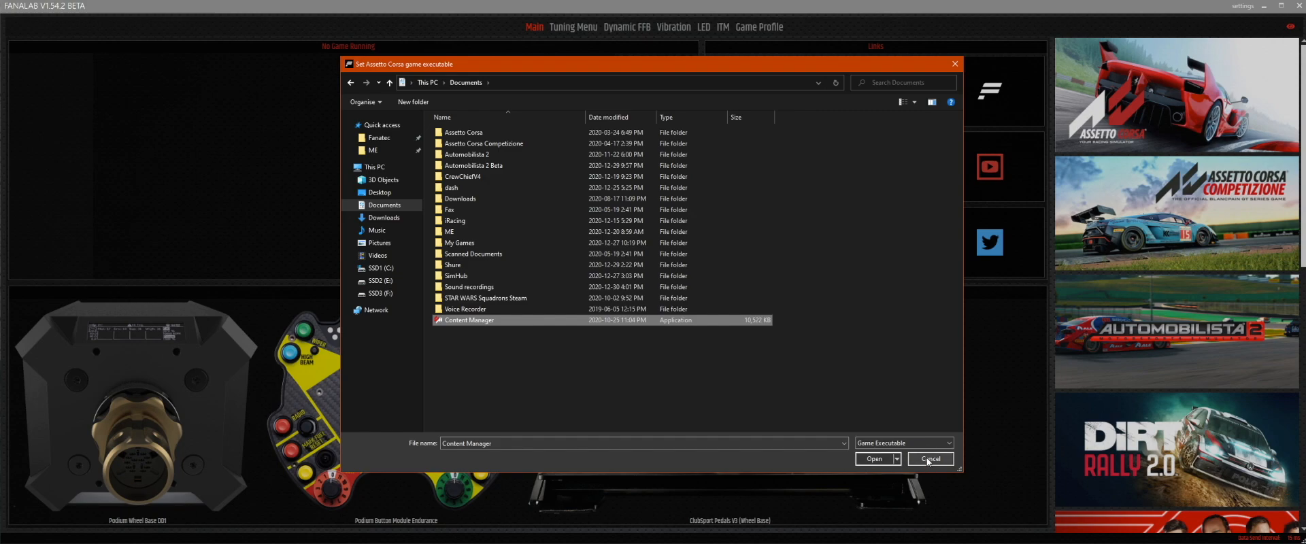
{"action": "left_click", "coordinate": [874, 458]}
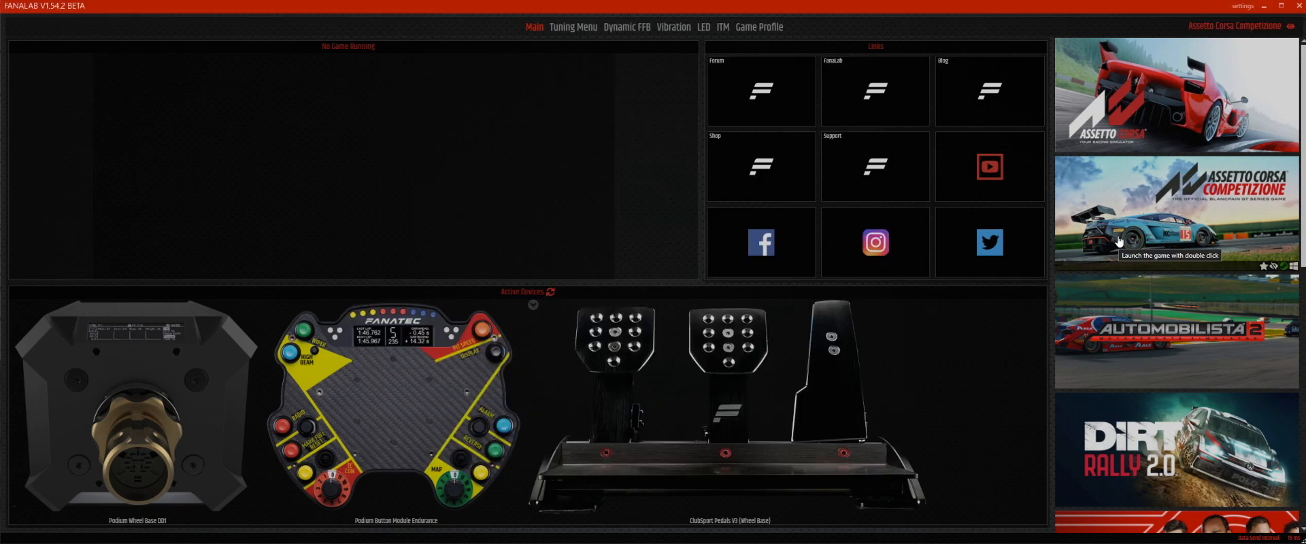
Check the Natural Damper explanation in the wheel base tuning settings and enable the Speed Sensitive and Driving Reverse damping overlays
{"action": "left_click", "coordinate": [576, 29]}
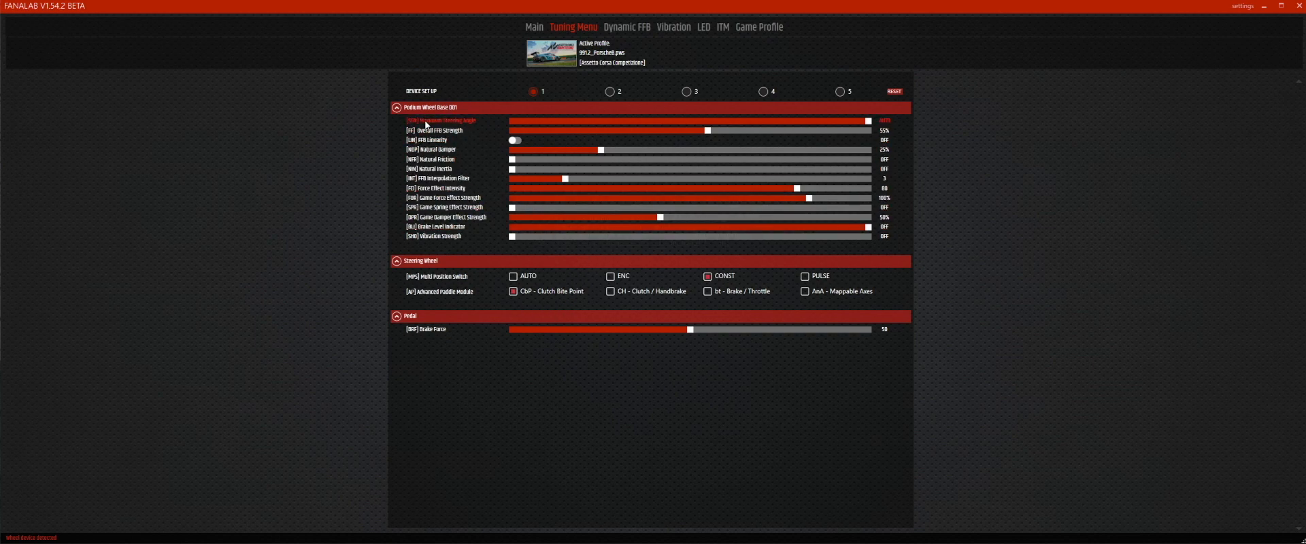
{"action": "mouse_move", "coordinate": [455, 144]}
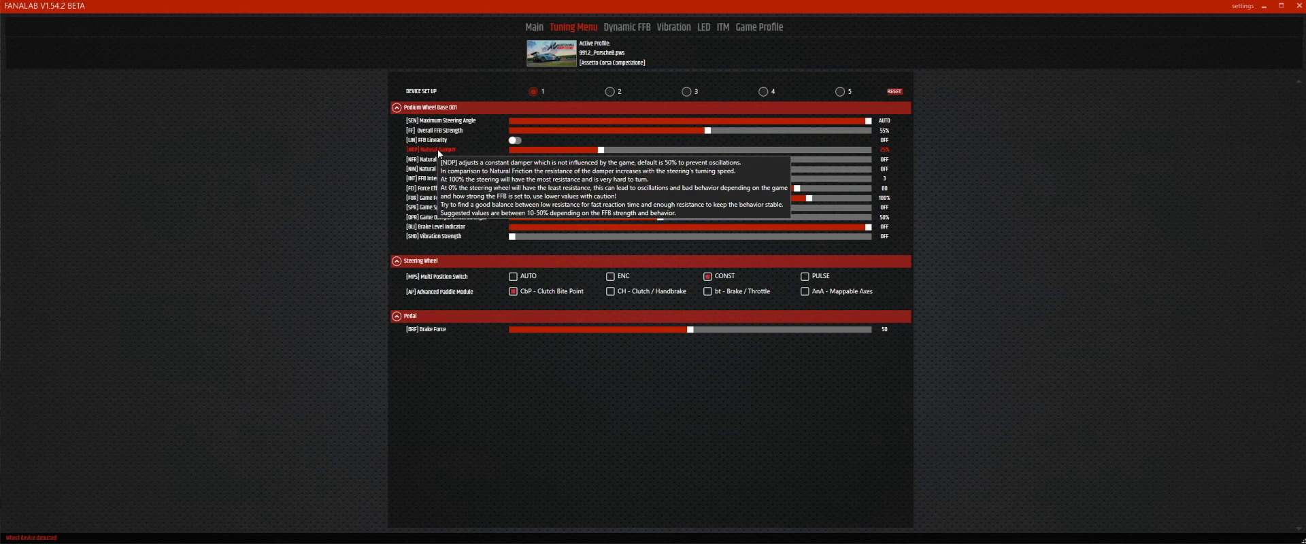
{"action": "left_click", "coordinate": [627, 30]}
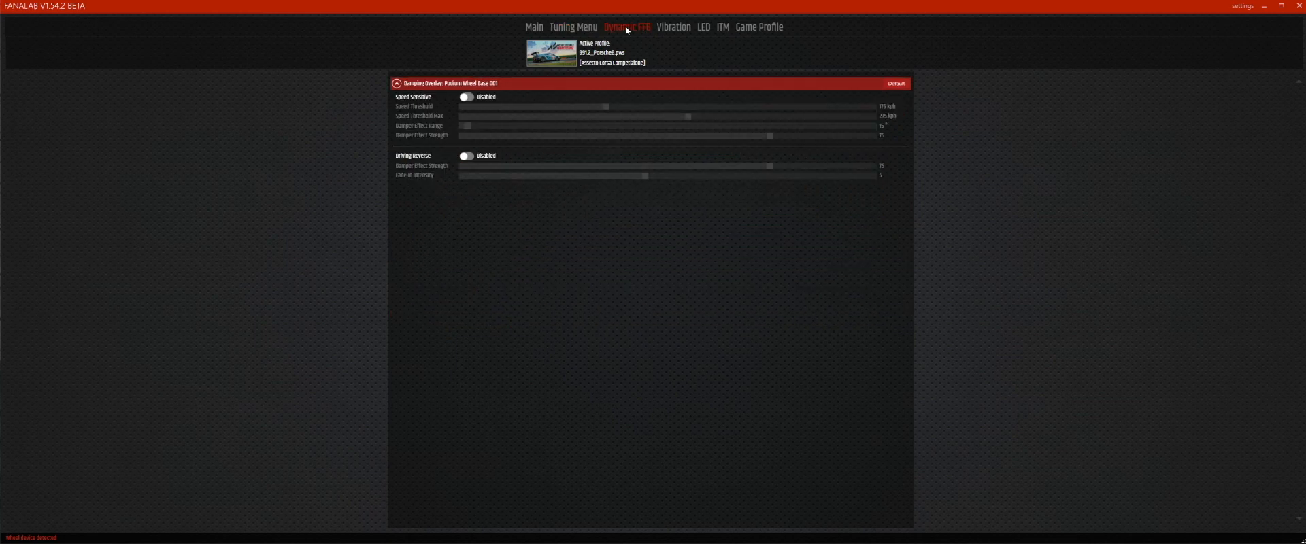
{"action": "left_click", "coordinate": [467, 97]}
{"action": "left_click", "coordinate": [467, 156]}
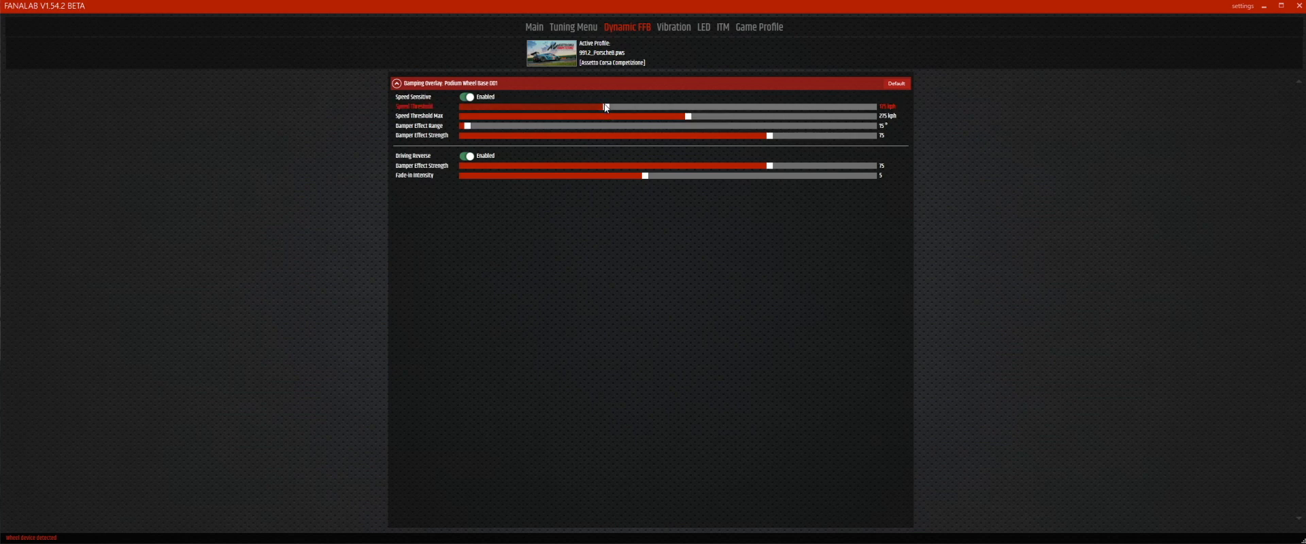
Adjust the Speed Sensitive damping overlay's Speed Threshold to 140 kph
{"action": "left_click_drag", "start_coordinate": [605, 107], "coordinate": [570, 108]}
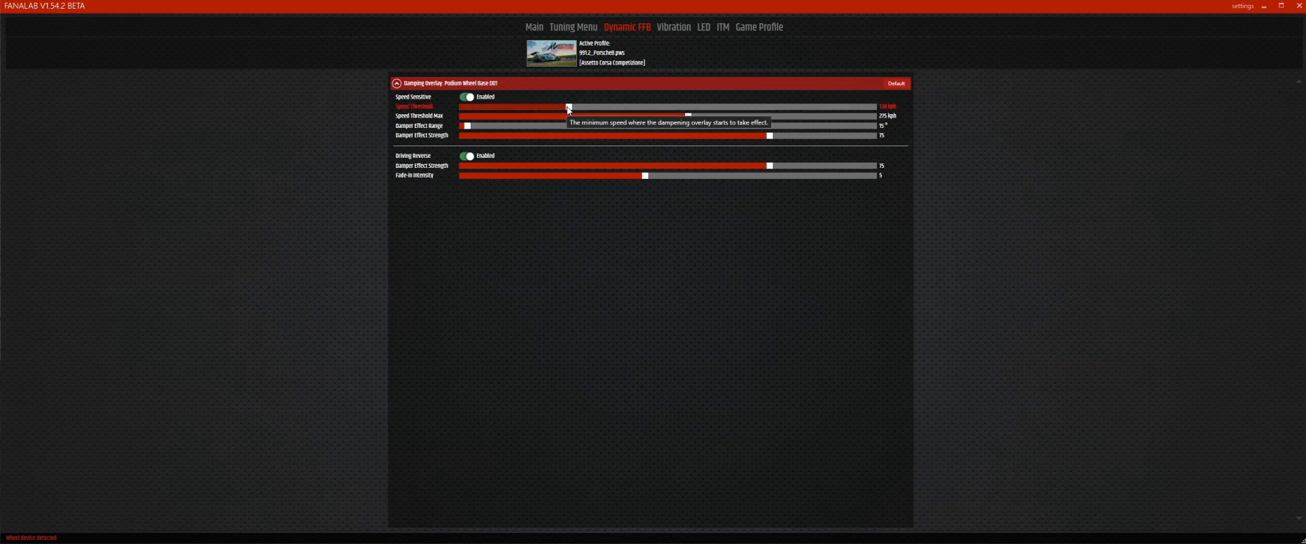
{"action": "left_click_drag", "start_coordinate": [569, 109], "coordinate": [538, 109]}
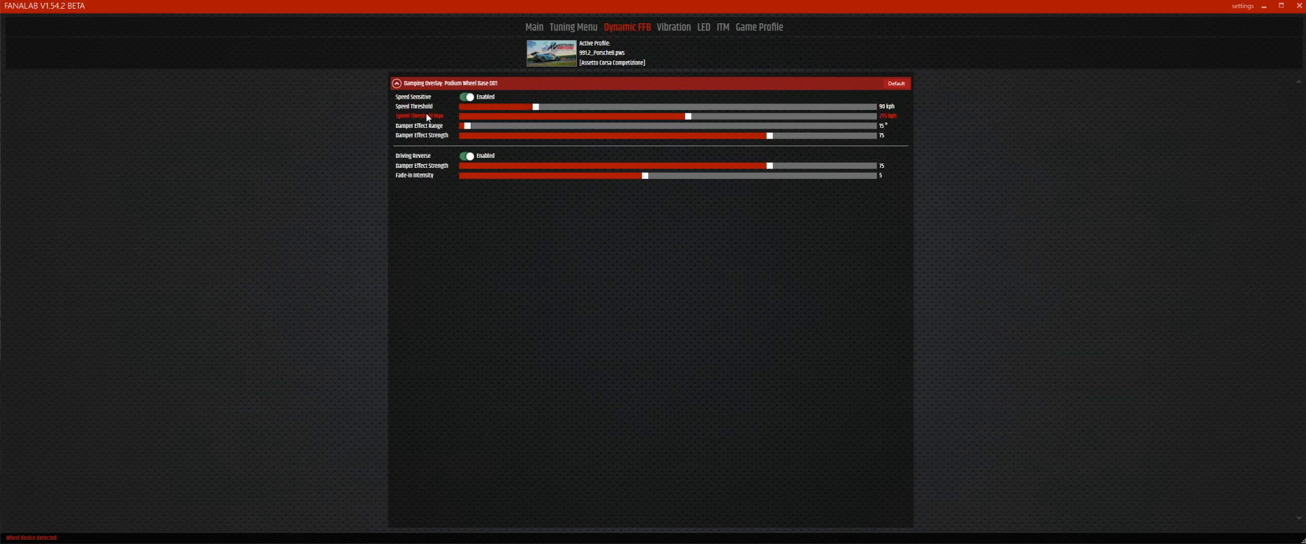
{"action": "mouse_move", "coordinate": [436, 121]}
{"action": "left_click_drag", "start_coordinate": [536, 107], "coordinate": [577, 110]}
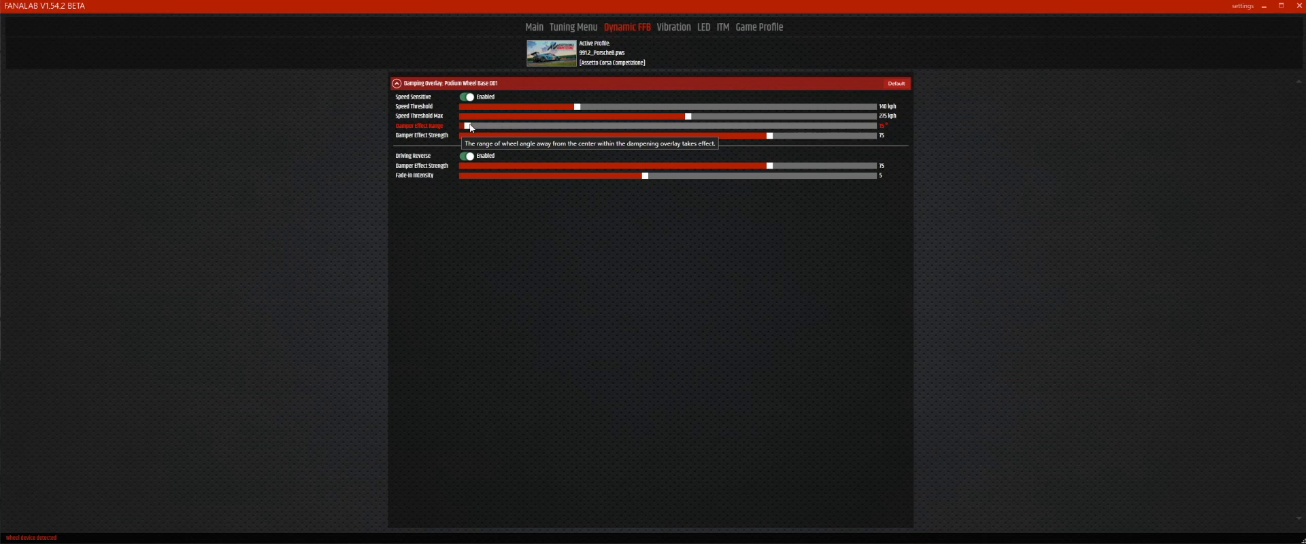
Widen the Speed Sensitive overlay's Damper Effect Range to about 80 degrees
{"action": "left_click_drag", "start_coordinate": [470, 125], "coordinate": [570, 130]}
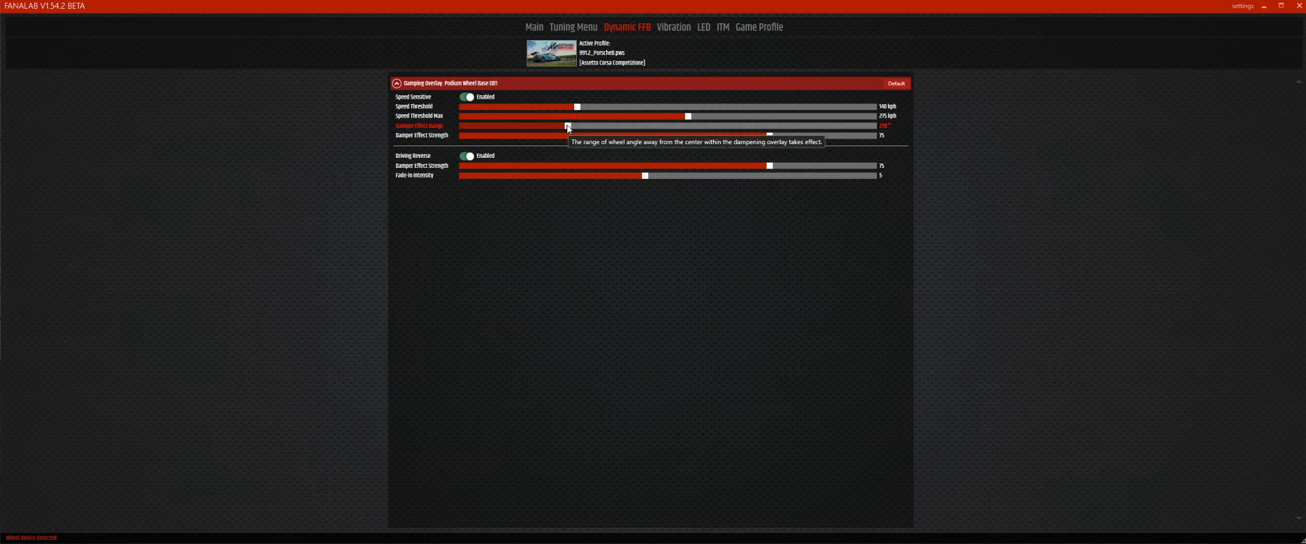
{"action": "left_click_drag", "start_coordinate": [569, 129], "coordinate": [479, 132]}
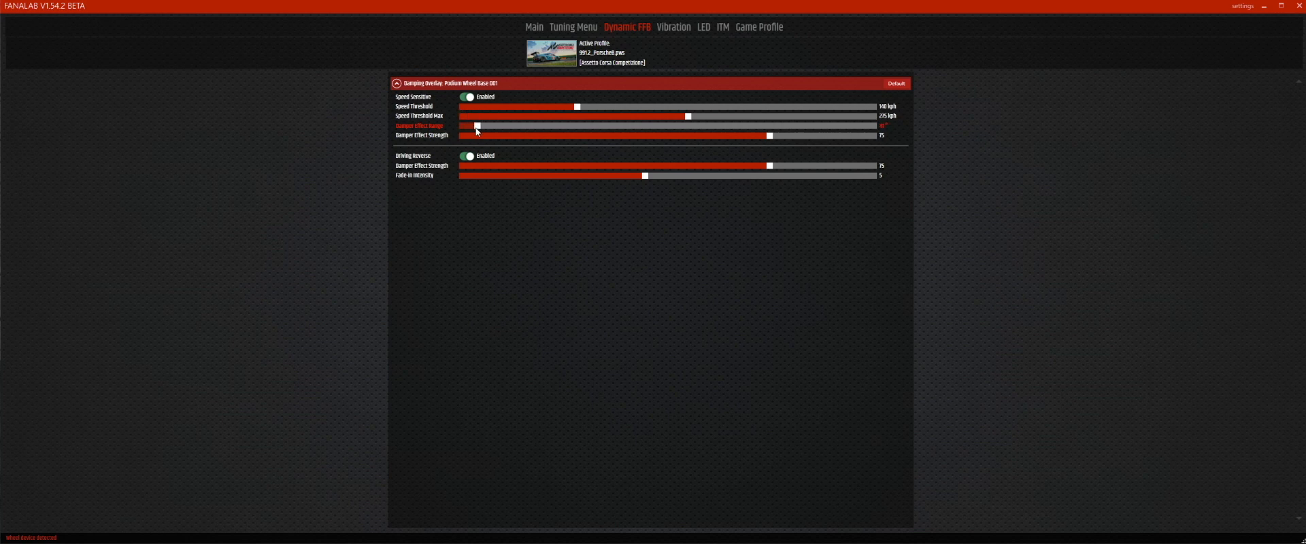
{"action": "left_click_drag", "start_coordinate": [499, 125], "coordinate": [497, 124]}
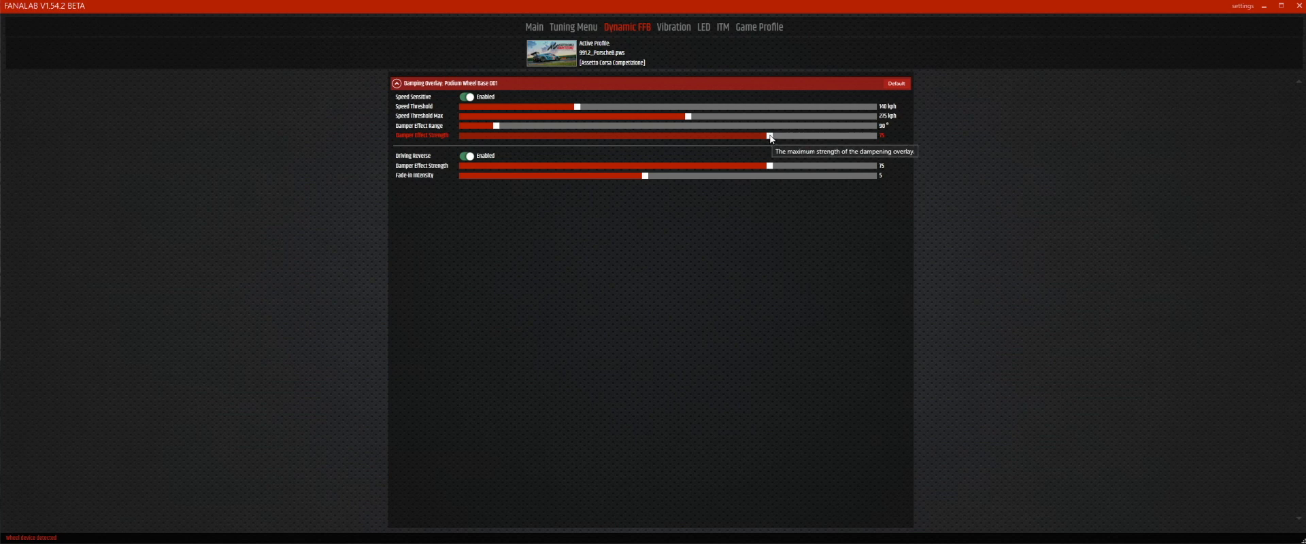
Set the Speed Sensitive overlay's Damper Effect Strength to 74 and switch that overlay off
{"action": "mouse_move", "coordinate": [772, 139]}
{"action": "left_mouse_down"}
{"action": "mouse_move", "coordinate": [551, 138]}
{"action": "mouse_move", "coordinate": [805, 139]}
{"action": "mouse_move", "coordinate": [721, 138]}
{"action": "mouse_move", "coordinate": [765, 136]}
{"action": "left_mouse_up"}
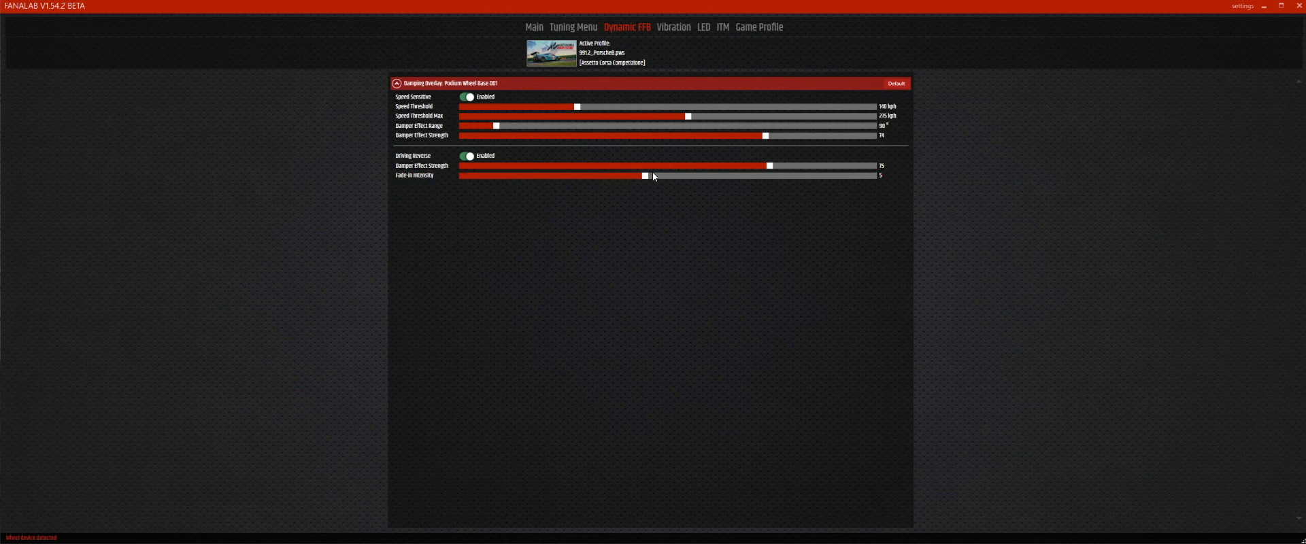
{"action": "left_click", "coordinate": [467, 98]}
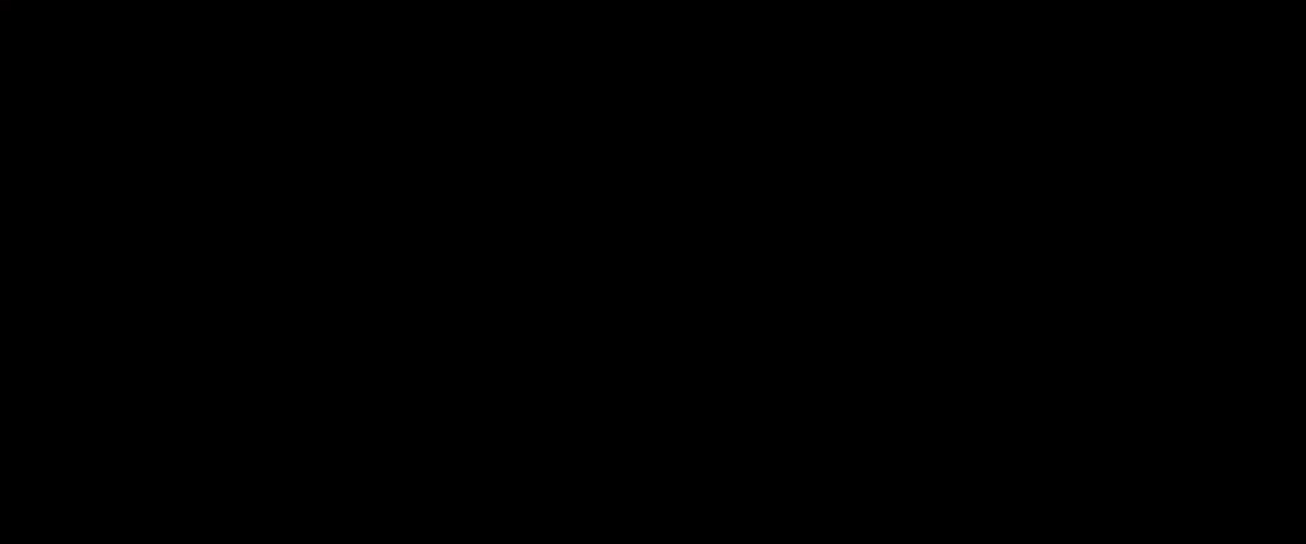
Review the brake and throttle pedal vibration settings and expand the Steering Wheel vibration section
{"action": "left_click", "coordinate": [674, 27]}
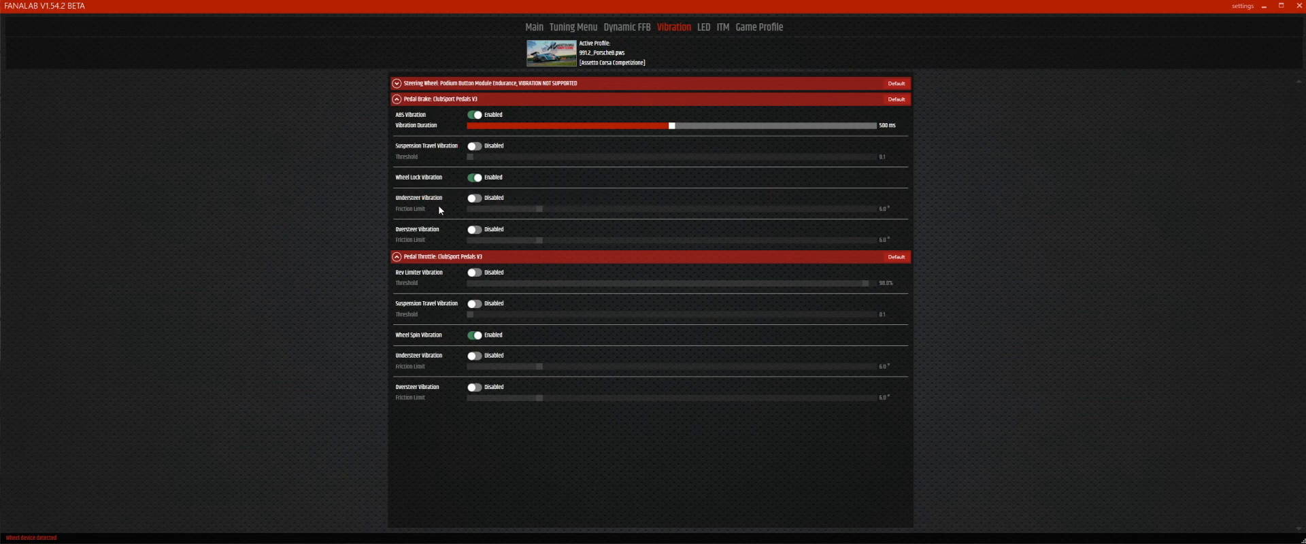
{"action": "mouse_move", "coordinate": [434, 202]}
{"action": "mouse_move", "coordinate": [461, 103]}
{"action": "left_click", "coordinate": [456, 83]}
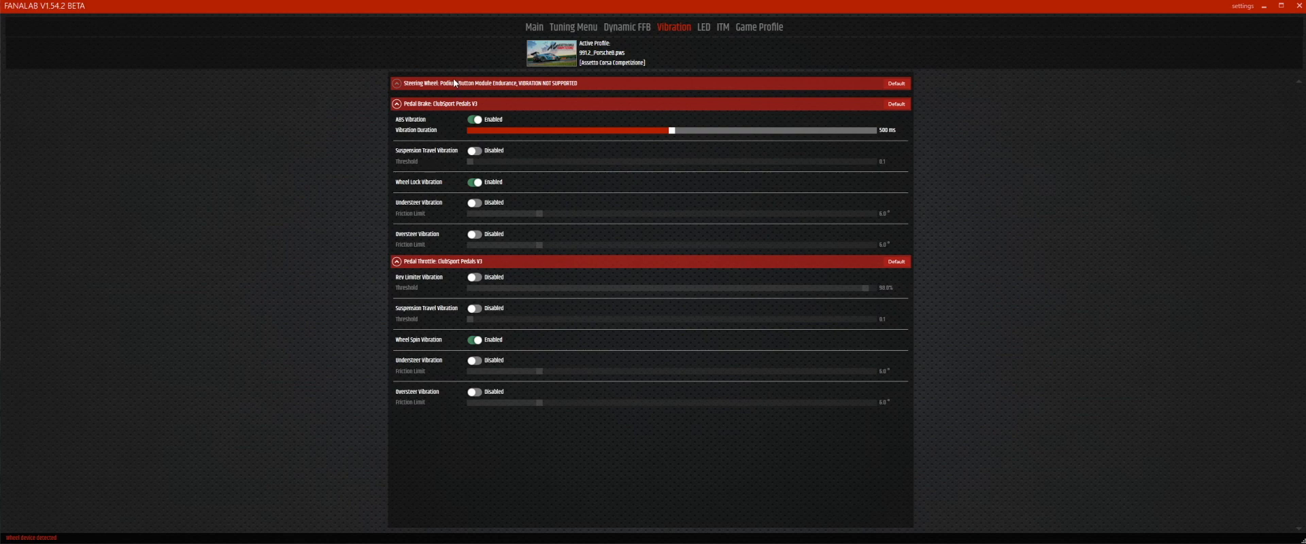
{"action": "mouse_move", "coordinate": [463, 84]}
Switch the Rev LED thresholds from percentage to raw RPM values in the LED settings
{"action": "left_click", "coordinate": [703, 28]}
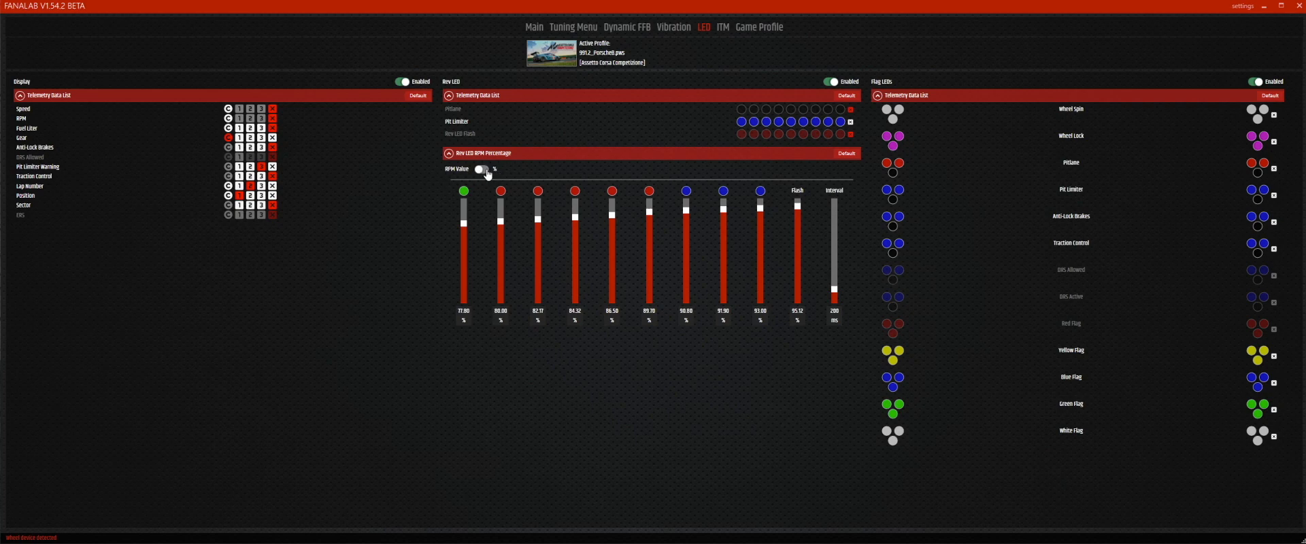
{"action": "left_click", "coordinate": [486, 170]}
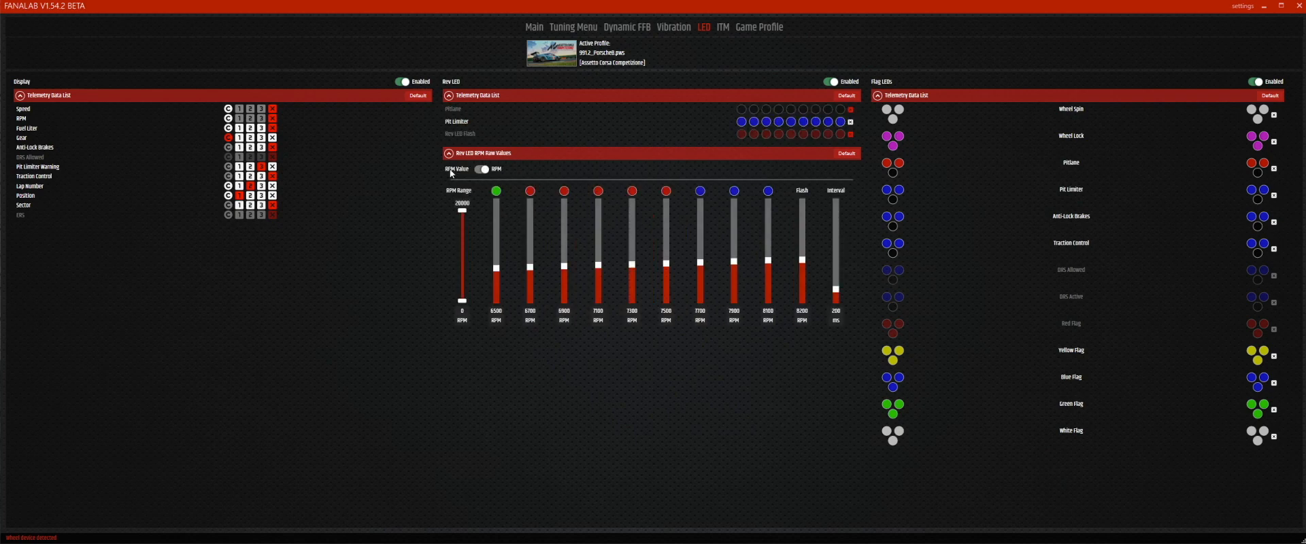
{"action": "left_click", "coordinate": [485, 171]}
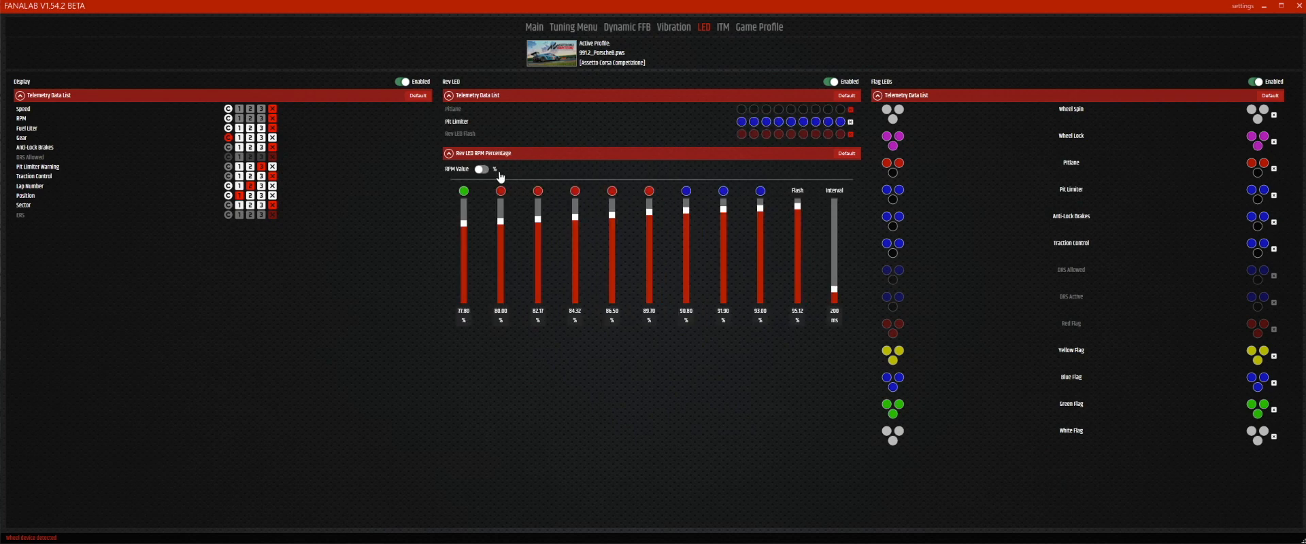
{"action": "left_click", "coordinate": [487, 172]}
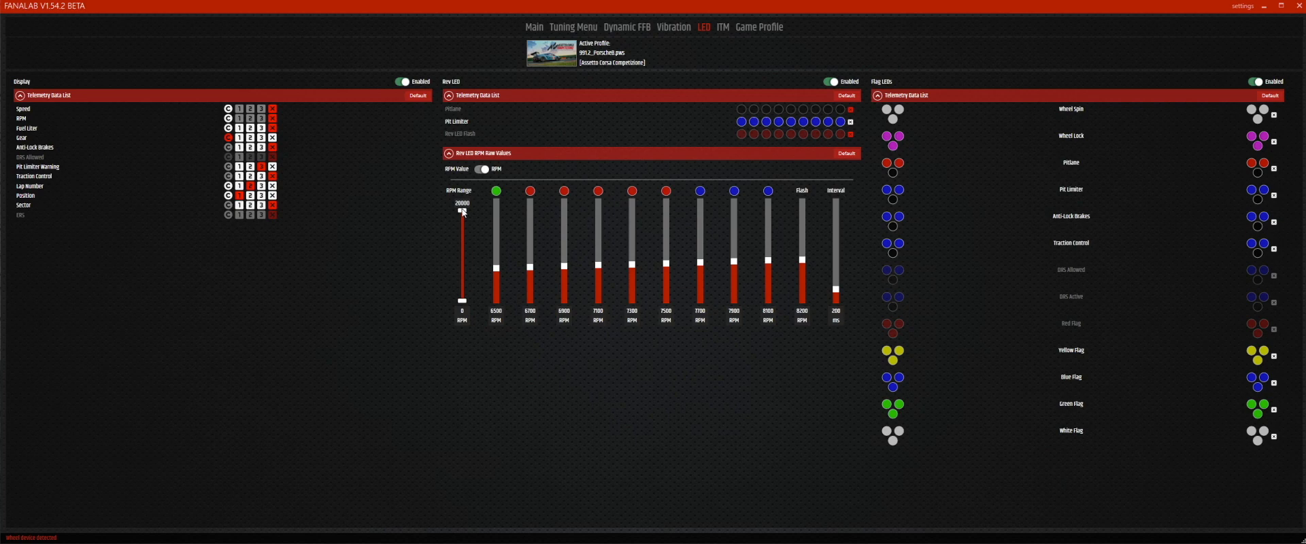
Try narrowing the Rev LED RPM range to an upper limit of about 8450 RPM and restore it to 0–20000 RPM
{"action": "left_click_drag", "start_coordinate": [464, 212], "coordinate": [465, 256]}
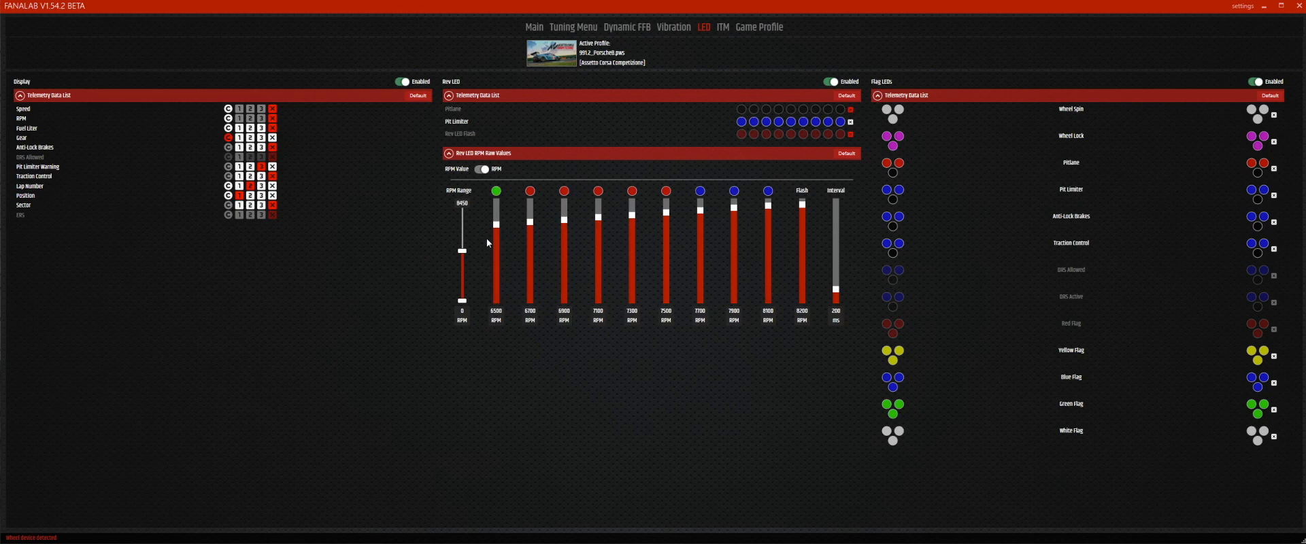
{"action": "left_click_drag", "start_coordinate": [464, 303], "coordinate": [467, 298]}
{"action": "left_click_drag", "start_coordinate": [464, 252], "coordinate": [464, 211]}
{"action": "left_click_drag", "start_coordinate": [463, 302], "coordinate": [463, 307]}
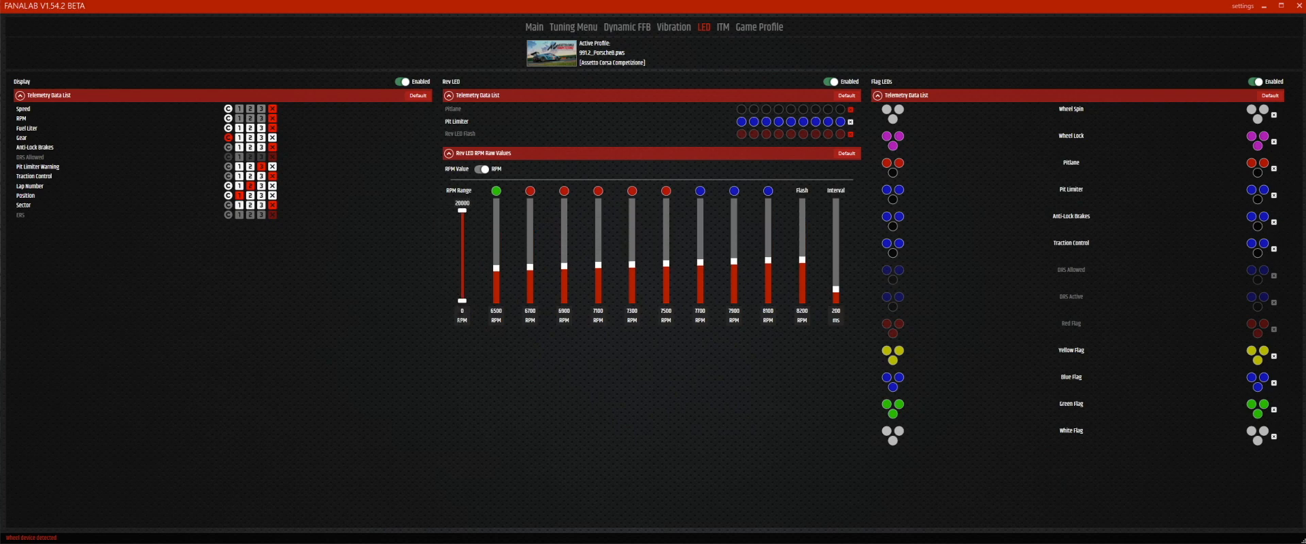
Reset the Rev LED telemetry data list to its defaults and set the flash interval to 500 ms
{"action": "left_click", "coordinate": [848, 96]}
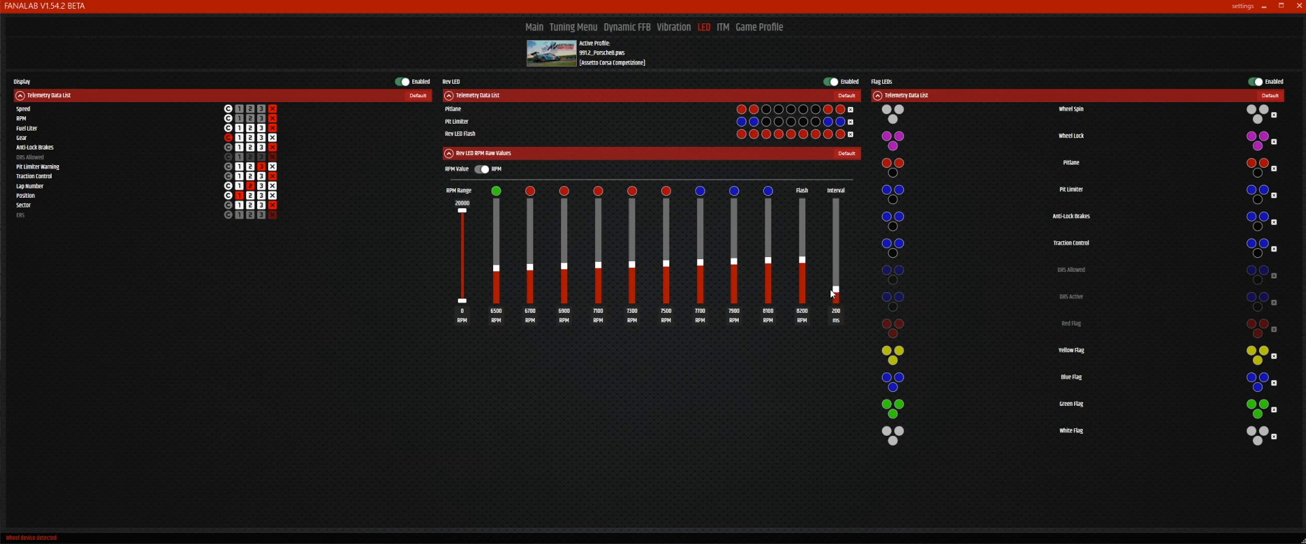
{"action": "left_click_drag", "start_coordinate": [841, 292], "coordinate": [852, 202]}
{"action": "mouse_move", "coordinate": [840, 265]}
{"action": "left_mouse_down"}
{"action": "mouse_move", "coordinate": [840, 248]}
{"action": "mouse_move", "coordinate": [835, 262]}
{"action": "left_mouse_up"}
Disable the Wheel Spin, Wheel Lock and Anti-Lock Brakes entries in the Flag LEDs telemetry list
{"action": "left_click", "coordinate": [1274, 115]}
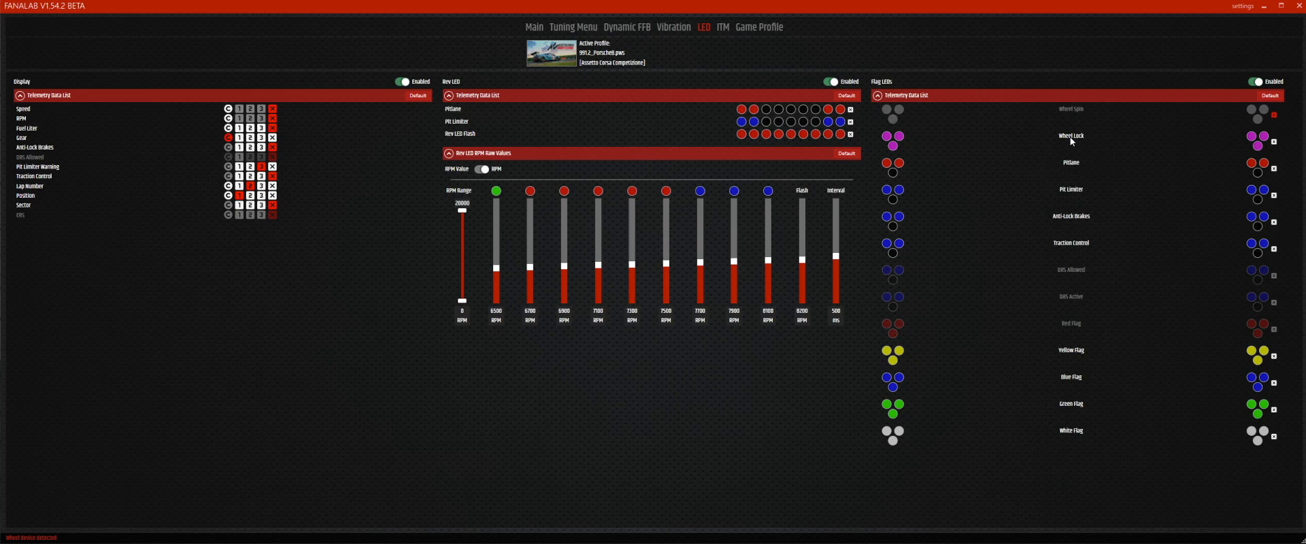
{"action": "left_click", "coordinate": [1274, 115]}
{"action": "left_click", "coordinate": [1275, 115]}
{"action": "left_click", "coordinate": [1273, 143]}
{"action": "left_click", "coordinate": [1276, 224]}
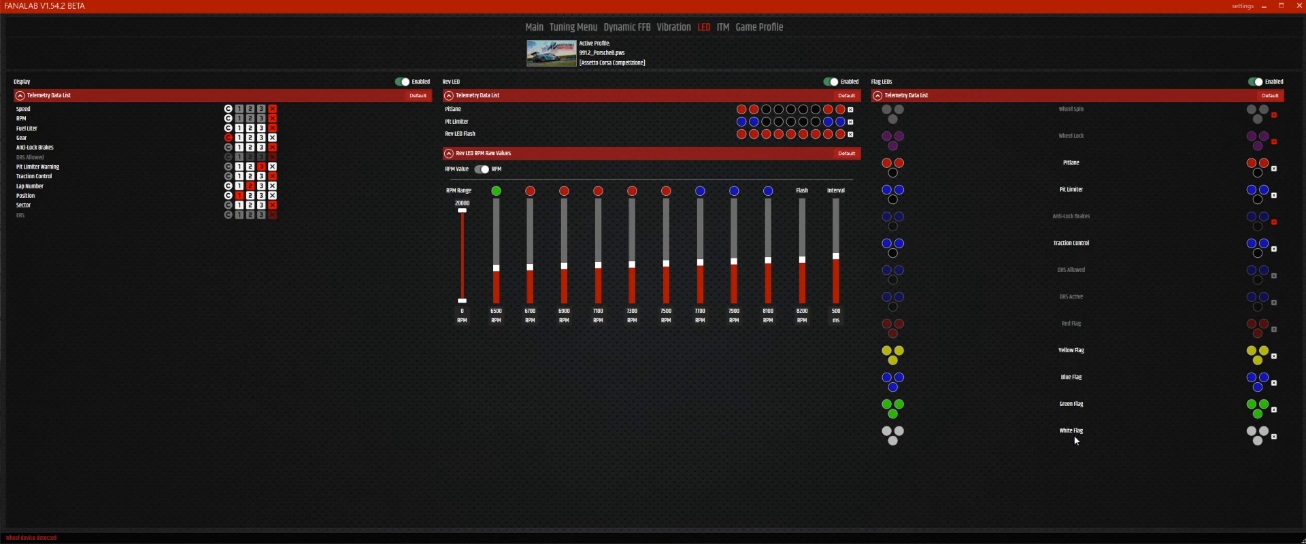
{"action": "mouse_move", "coordinate": [1076, 441]}
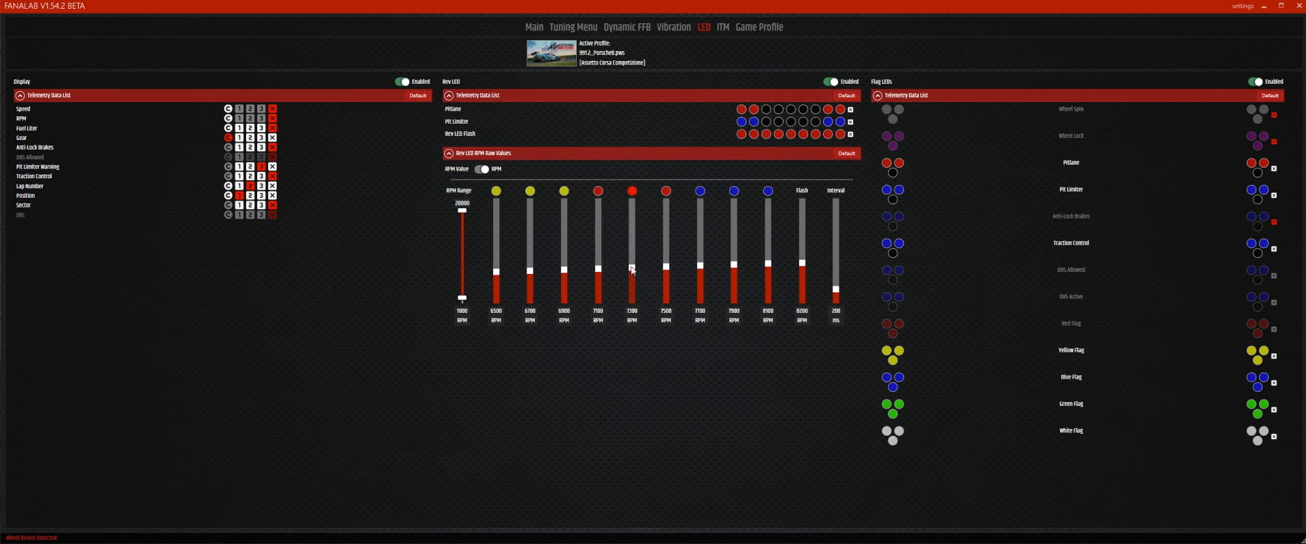
Set the fifth and sixth rev LED thresholds to 5000 RPM each
{"action": "left_click_drag", "start_coordinate": [632, 269], "coordinate": [666, 277]}
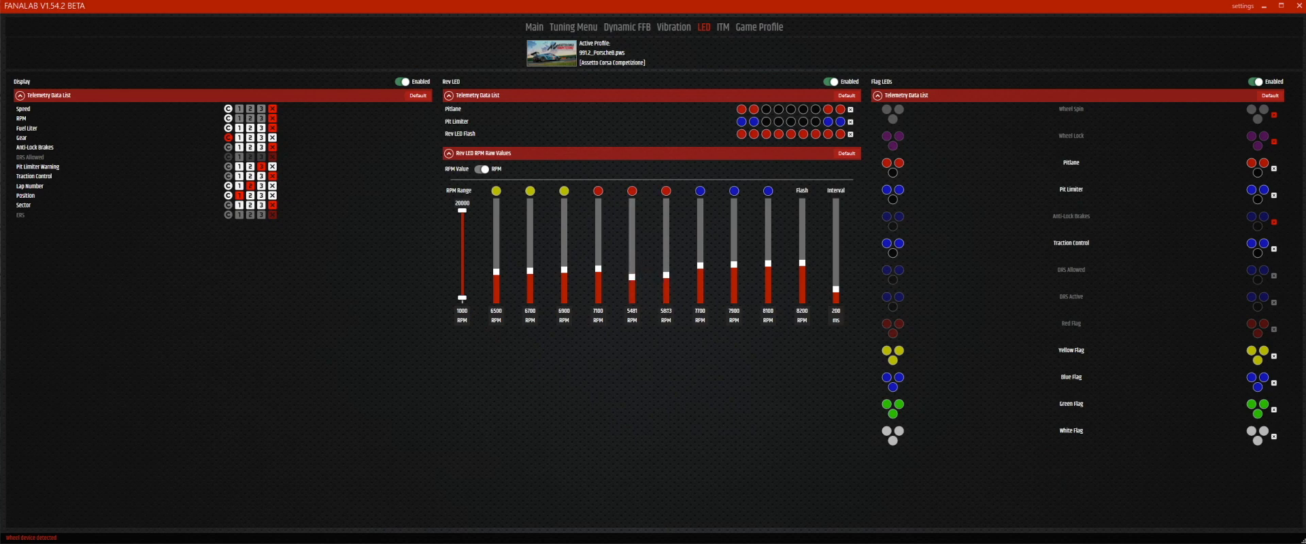
{"action": "double_click", "coordinate": [668, 311]}
{"action": "type", "text": "5000"}
{"action": "key", "text": "Return"}
{"action": "type", "text": "5000"}
Raise the outer rev LED thresholds in a V shape, reaching about 12800 RPM on the first LED and about 11900 RPM on the ninth
{"action": "left_click_drag", "start_coordinate": [701, 265], "coordinate": [768, 244]}
{"action": "left_click_drag", "start_coordinate": [565, 270], "coordinate": [531, 248]}
{"action": "left_click_drag", "start_coordinate": [496, 271], "coordinate": [503, 239]}
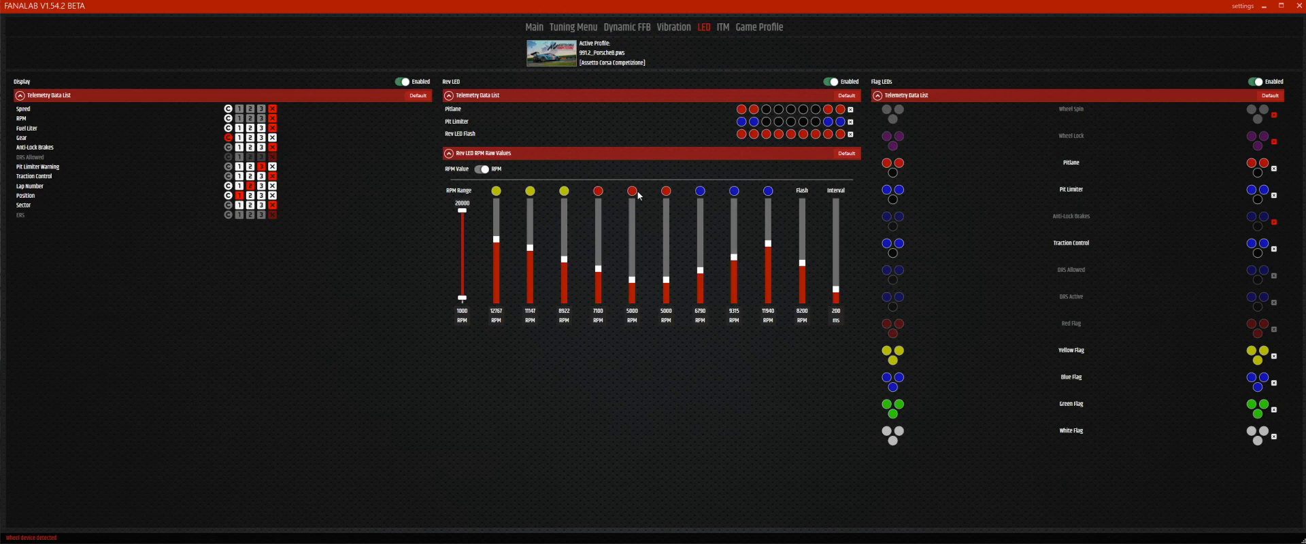
Change the seventh, eighth and ninth rev LEDs from blue to yellow
{"action": "left_click", "coordinate": [701, 194]}
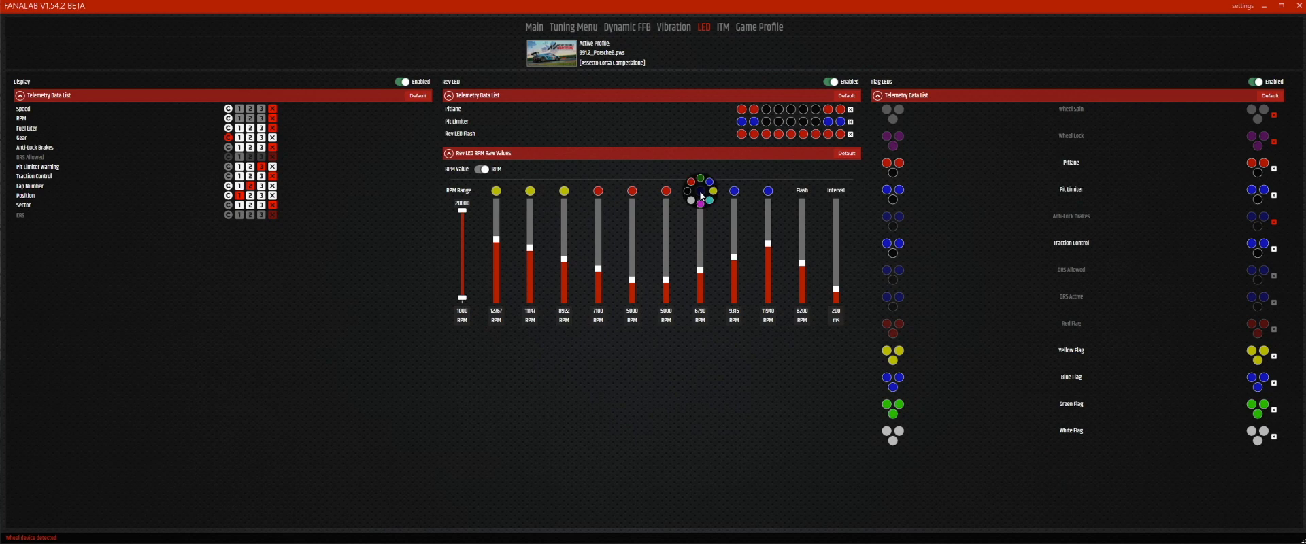
{"action": "left_click", "coordinate": [735, 194]}
{"action": "left_click", "coordinate": [769, 191]}
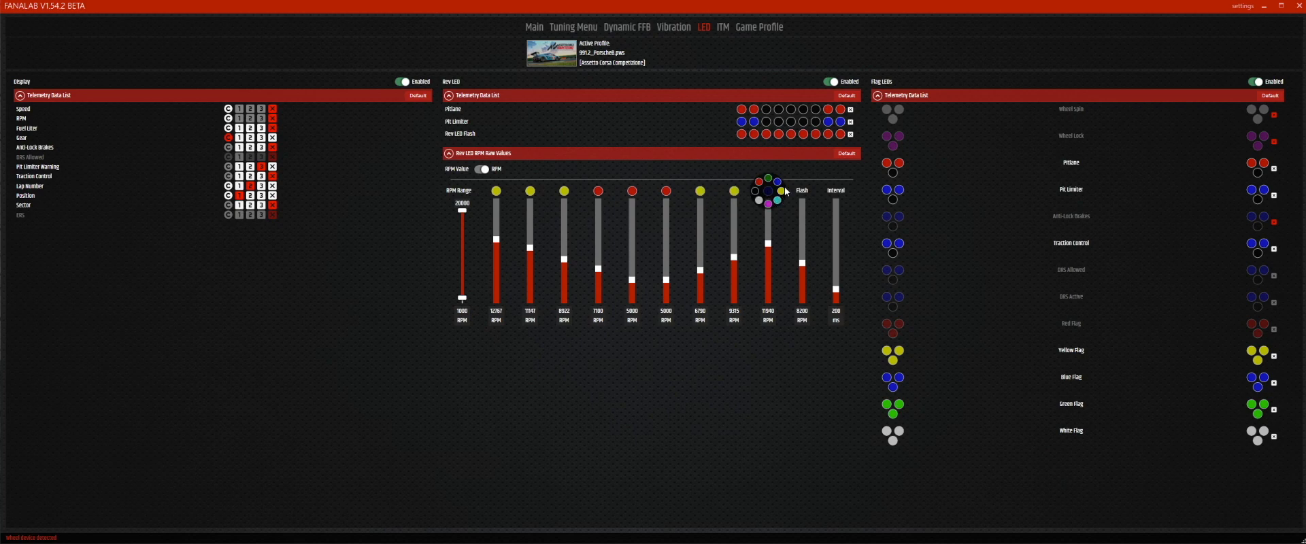
{"action": "left_click", "coordinate": [786, 192]}
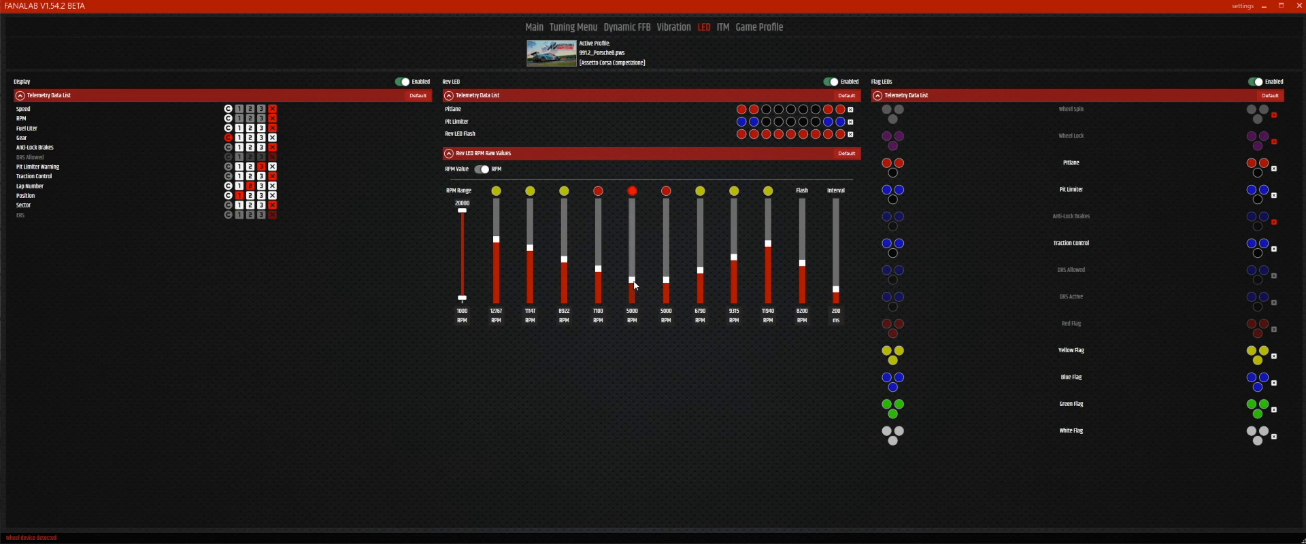
Reshape the rev LED thresholds into an inverted V, about 14000 RPM at the sixth LED and about 5000 RPM on the first
{"action": "left_click_drag", "start_coordinate": [635, 283], "coordinate": [637, 237]}
{"action": "left_click_drag", "start_coordinate": [666, 284], "coordinate": [668, 233]}
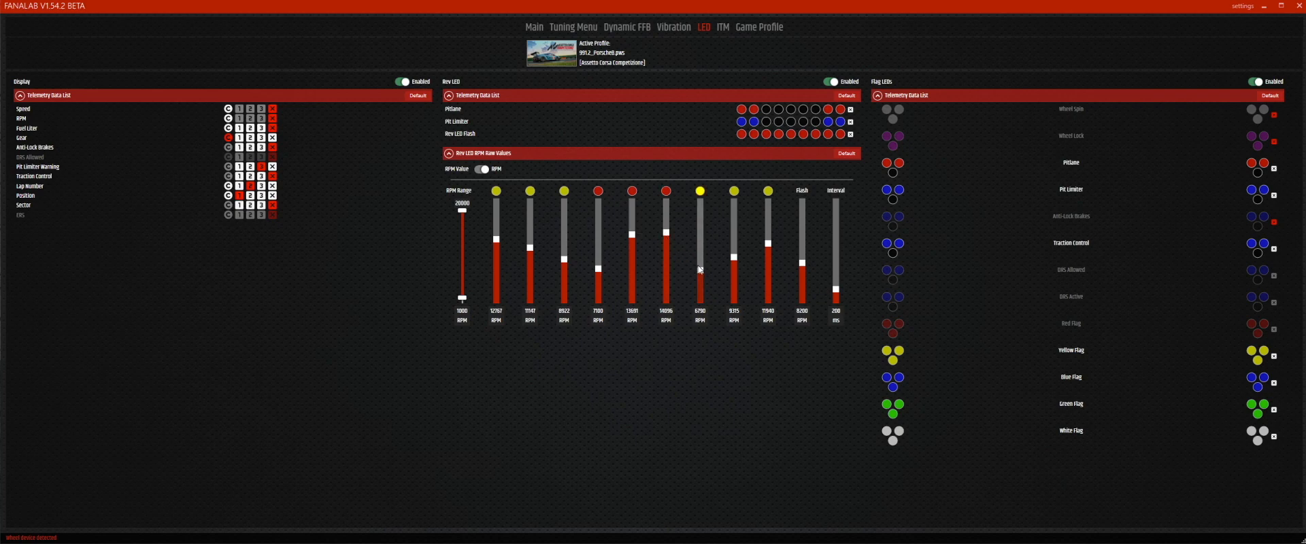
{"action": "left_click_drag", "start_coordinate": [701, 271], "coordinate": [765, 279]}
{"action": "left_click_drag", "start_coordinate": [599, 269], "coordinate": [532, 273]}
{"action": "left_click_drag", "start_coordinate": [496, 239], "coordinate": [503, 282]}
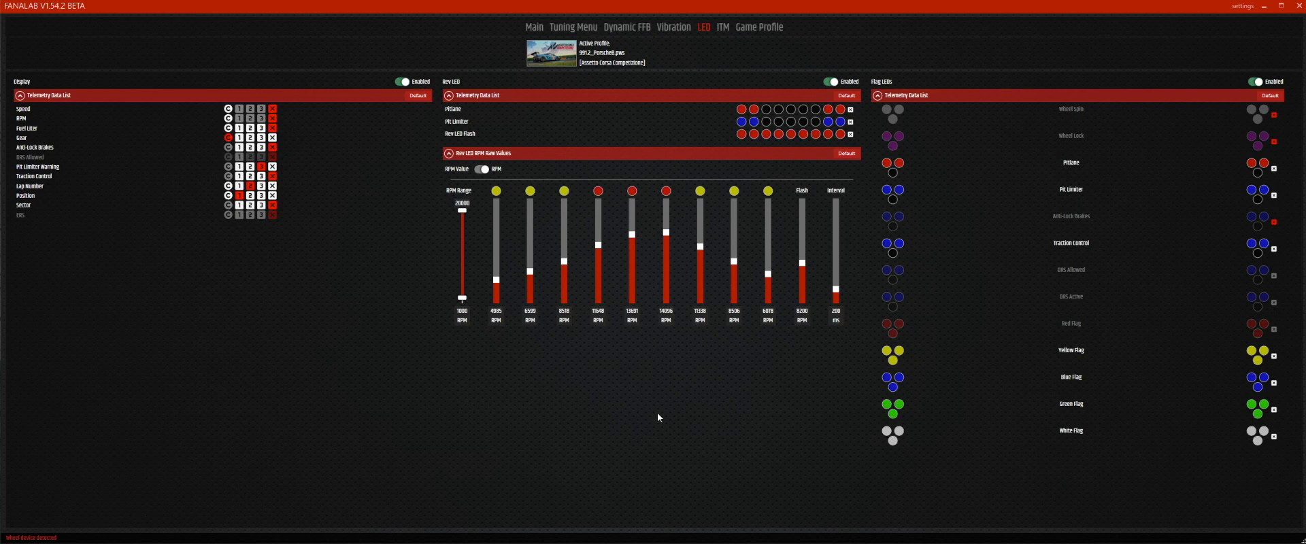
Reset the Rev LED RPM values and the Flag LEDs telemetry list to their defaults
{"action": "left_click", "coordinate": [846, 153]}
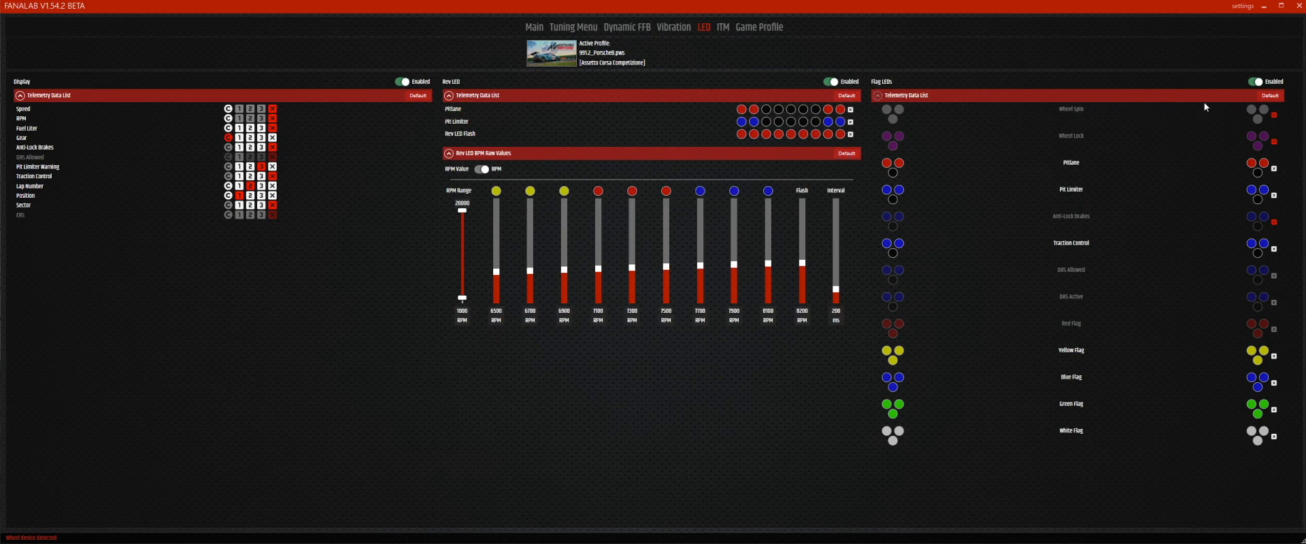
{"action": "left_click", "coordinate": [1271, 96]}
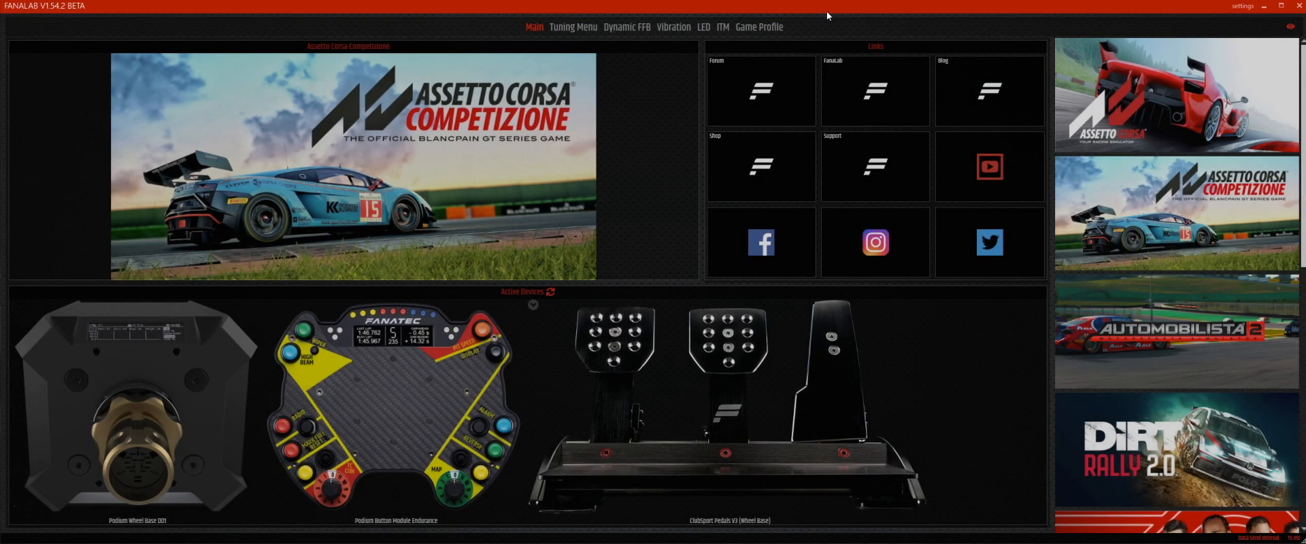
Colour the first rev LED green, the second and third red and the sixth blue, and turn the ninth off
{"action": "left_click", "coordinate": [706, 28]}
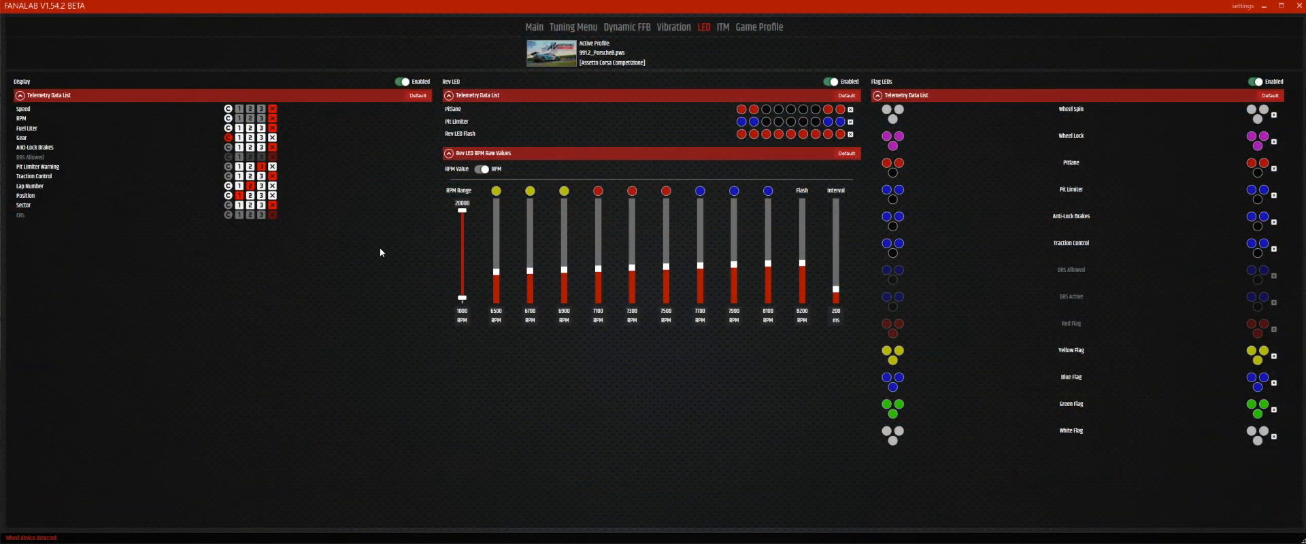
{"action": "left_click", "coordinate": [496, 191]}
{"action": "left_click", "coordinate": [530, 193]}
{"action": "left_click", "coordinate": [521, 183]}
{"action": "left_click", "coordinate": [565, 193]}
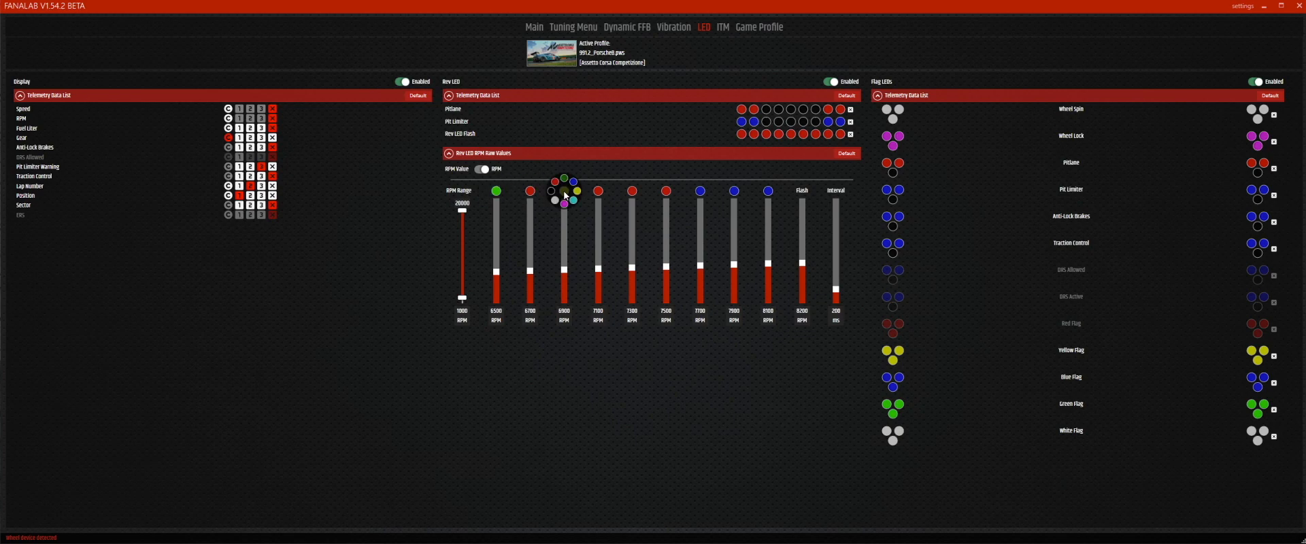
{"action": "left_click", "coordinate": [667, 193]}
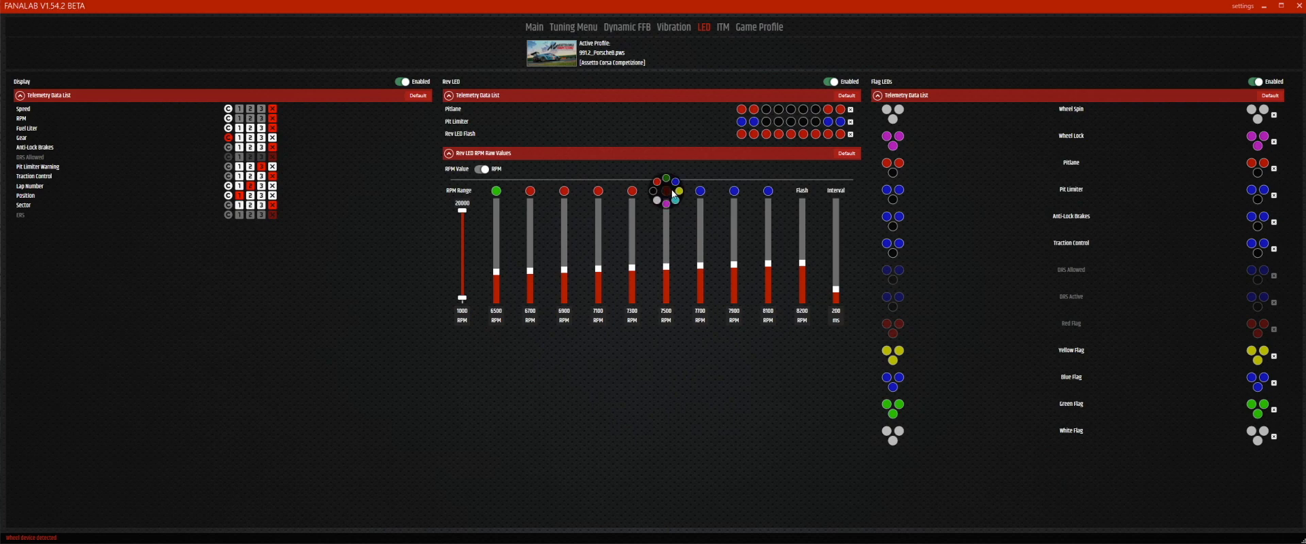
{"action": "left_click", "coordinate": [769, 194]}
{"action": "left_click", "coordinate": [755, 197]}
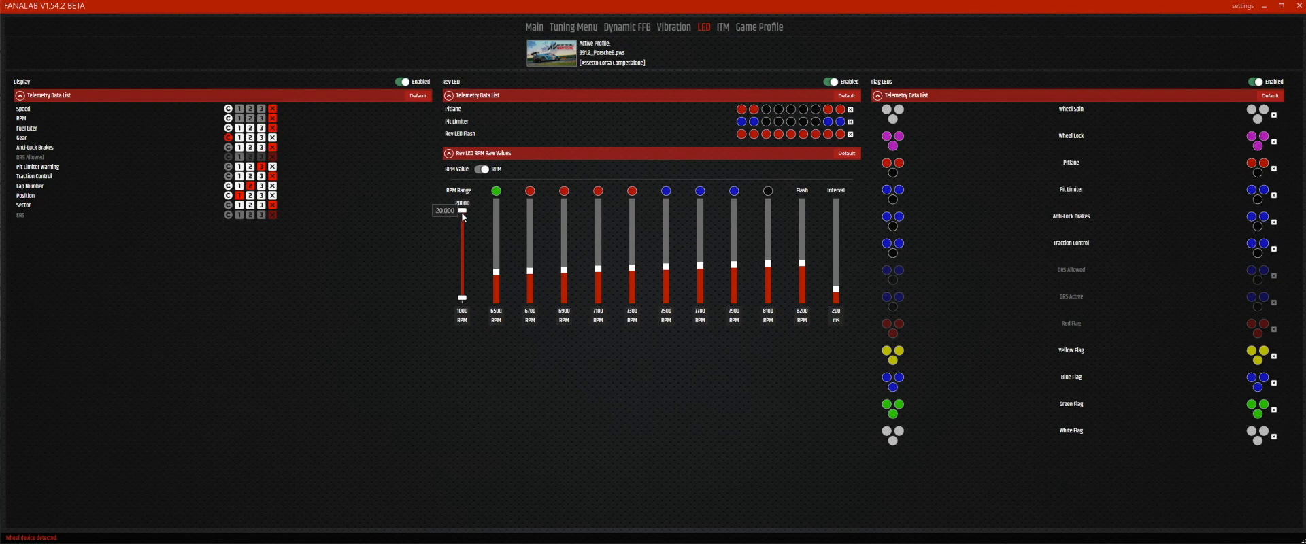
Lower the RPM range maximum to about 8750 and set the eighth rev LED and Flash thresholds to 7250 RPM
{"action": "left_click_drag", "start_coordinate": [460, 210], "coordinate": [467, 250]}
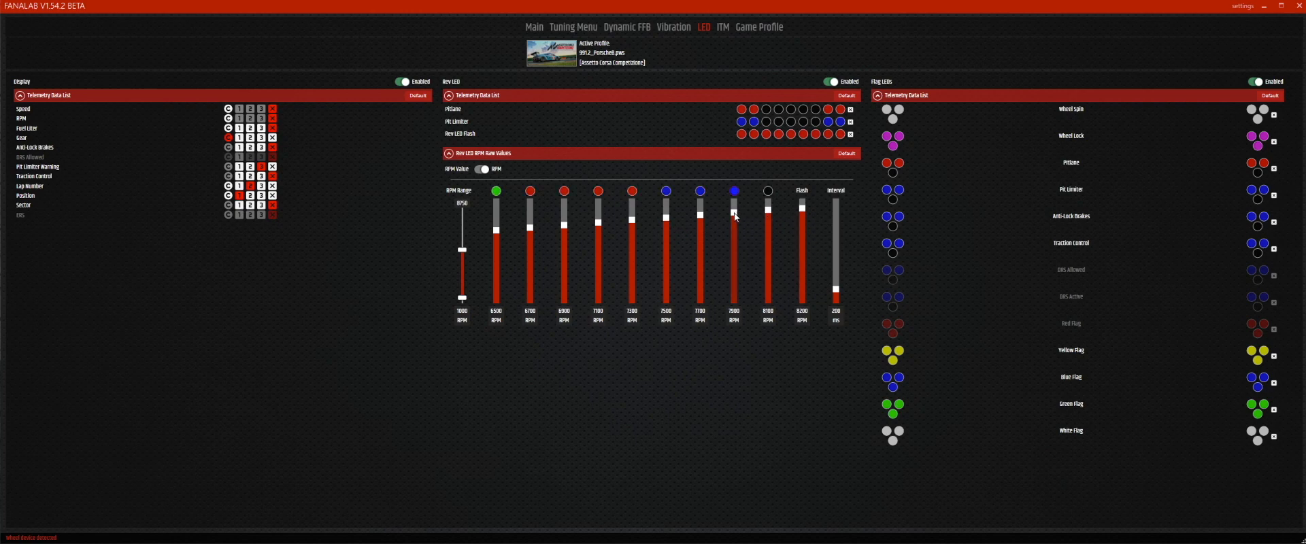
{"action": "left_click_drag", "start_coordinate": [736, 218], "coordinate": [735, 224]}
{"action": "double_click", "coordinate": [735, 315]}
{"action": "type", "text": "725"}
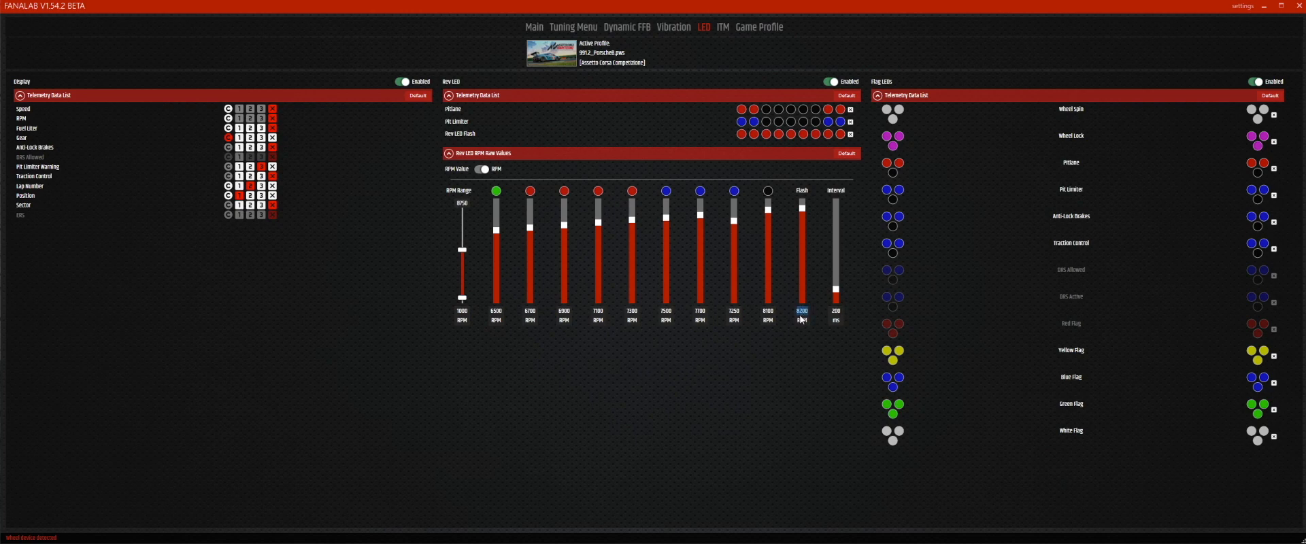
{"action": "type", "text": "725"}
Set the first, second and third rev LED thresholds to 6200, 6300 and 6400 RPM
{"action": "double_click", "coordinate": [497, 312]}
{"action": "type", "text": "6200"}
{"action": "double_click", "coordinate": [530, 312]}
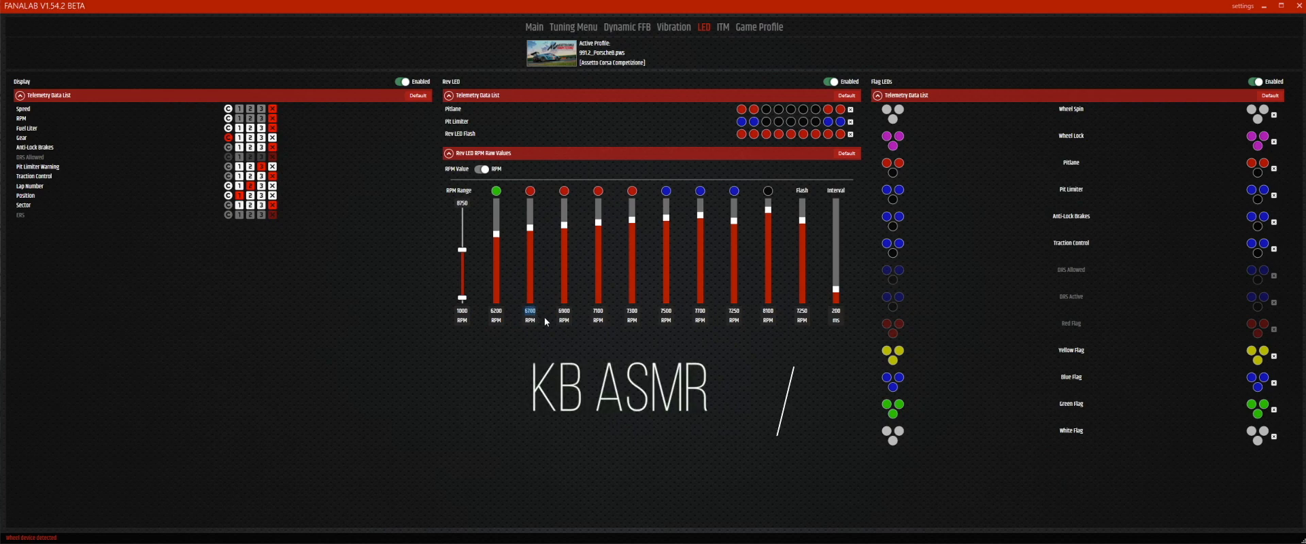
{"action": "type", "text": "6300"}
{"action": "key", "text": "Return"}
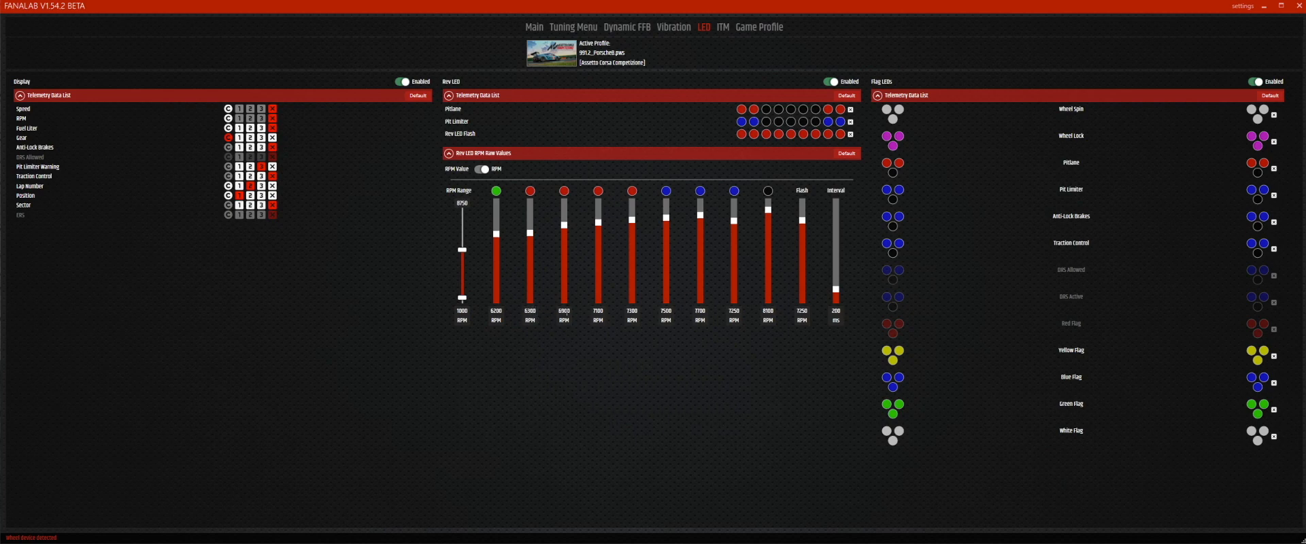
{"action": "double_click", "coordinate": [564, 311]}
{"action": "type", "text": "6400"}
{"action": "key", "text": "Return"}
Set the fourth, fifth and sixth rev LED thresholds to 6500, 6600 and 6700 RPM, and enter a new threshold for the seventh
{"action": "double_click", "coordinate": [598, 311]}
{"action": "type", "text": "6500"}
{"action": "key", "text": "Return"}
{"action": "double_click", "coordinate": [632, 310]}
{"action": "type", "text": "6600"}
{"action": "key", "text": "Return"}
{"action": "double_click", "coordinate": [665, 311]}
{"action": "type", "text": "6700"}
{"action": "key", "text": "Return"}
{"action": "left_click", "coordinate": [697, 308]}
{"action": "type", "text": "3900"}
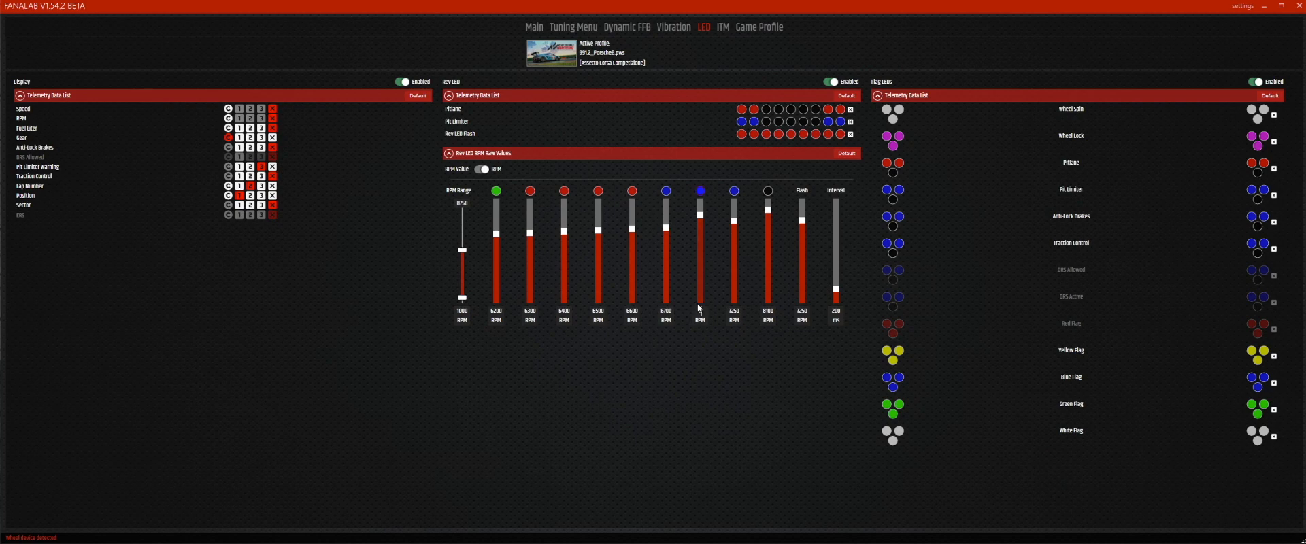
{"action": "key", "text": "Return"}
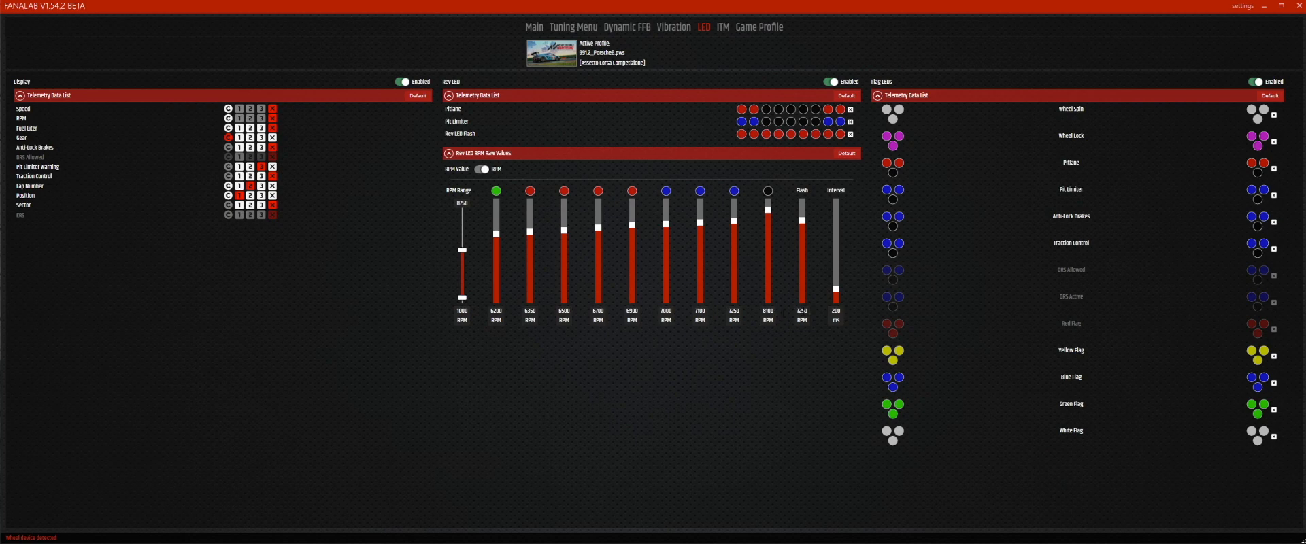
Set the eighth rev LED threshold to 7200 RPM and raise the flash interval to 625 ms
{"action": "double_click", "coordinate": [735, 310]}
{"action": "left_click_drag", "start_coordinate": [836, 297], "coordinate": [838, 256]}
{"action": "left_click_drag", "start_coordinate": [839, 258], "coordinate": [842, 250]}
Recolour the Rev LED Flash row with the first LED green, the sixth to eighth blue and the ninth off
{"action": "left_click", "coordinate": [740, 136]}
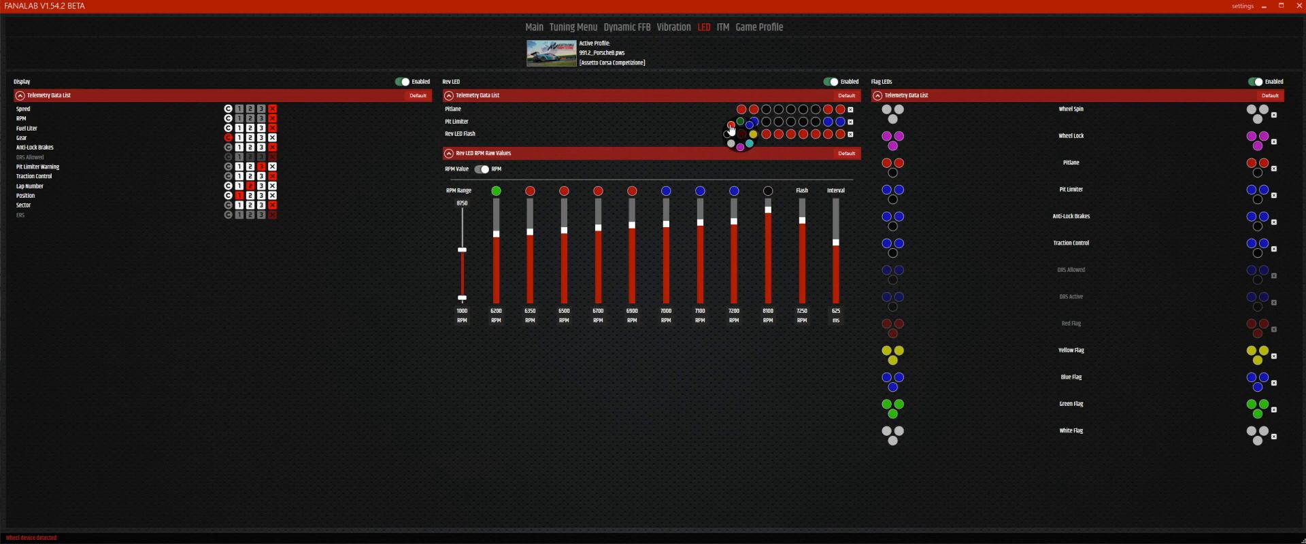
{"action": "left_click", "coordinate": [737, 124]}
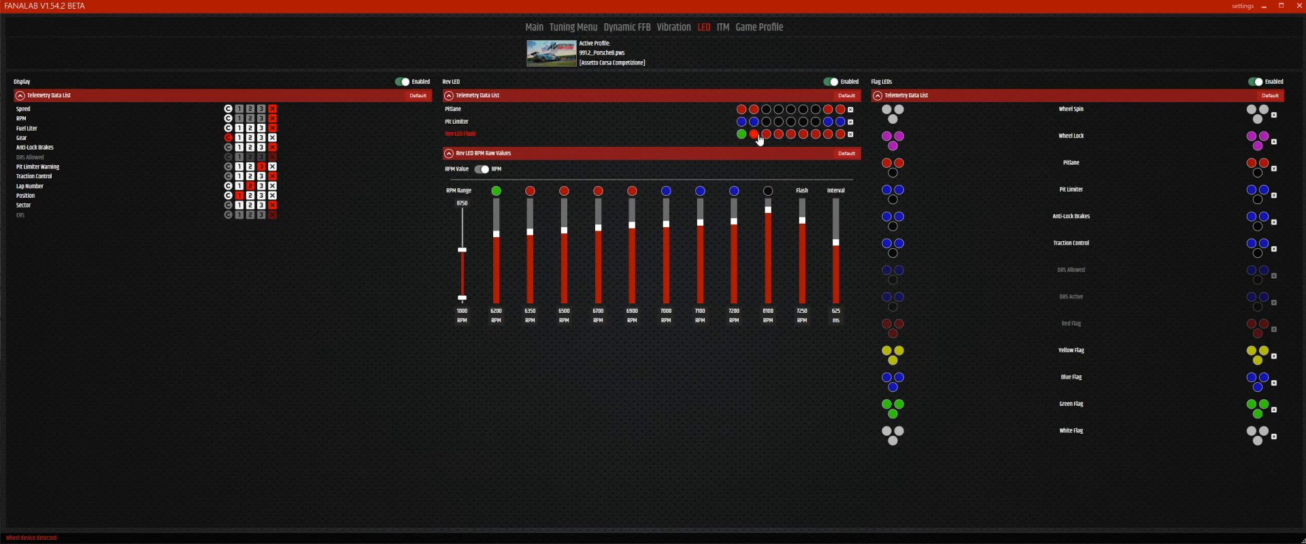
{"action": "left_click", "coordinate": [804, 136]}
{"action": "left_click", "coordinate": [811, 125]}
{"action": "left_click", "coordinate": [818, 135]}
{"action": "left_click", "coordinate": [823, 126]}
{"action": "left_click", "coordinate": [826, 135]}
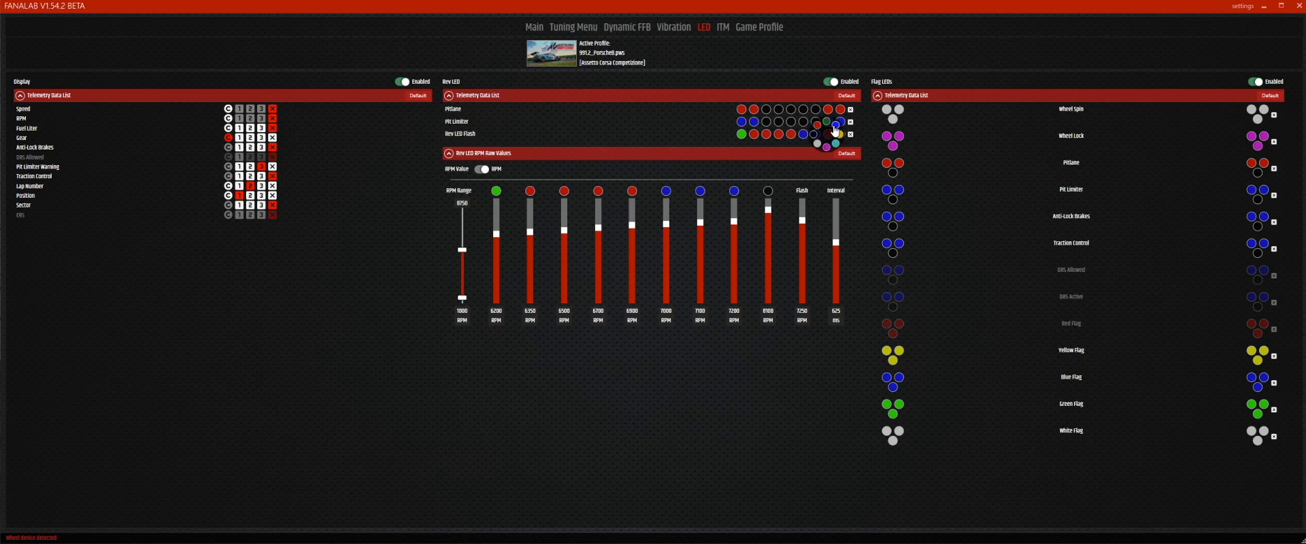
{"action": "left_click", "coordinate": [836, 126]}
{"action": "left_click", "coordinate": [840, 136]}
{"action": "left_click", "coordinate": [840, 135]}
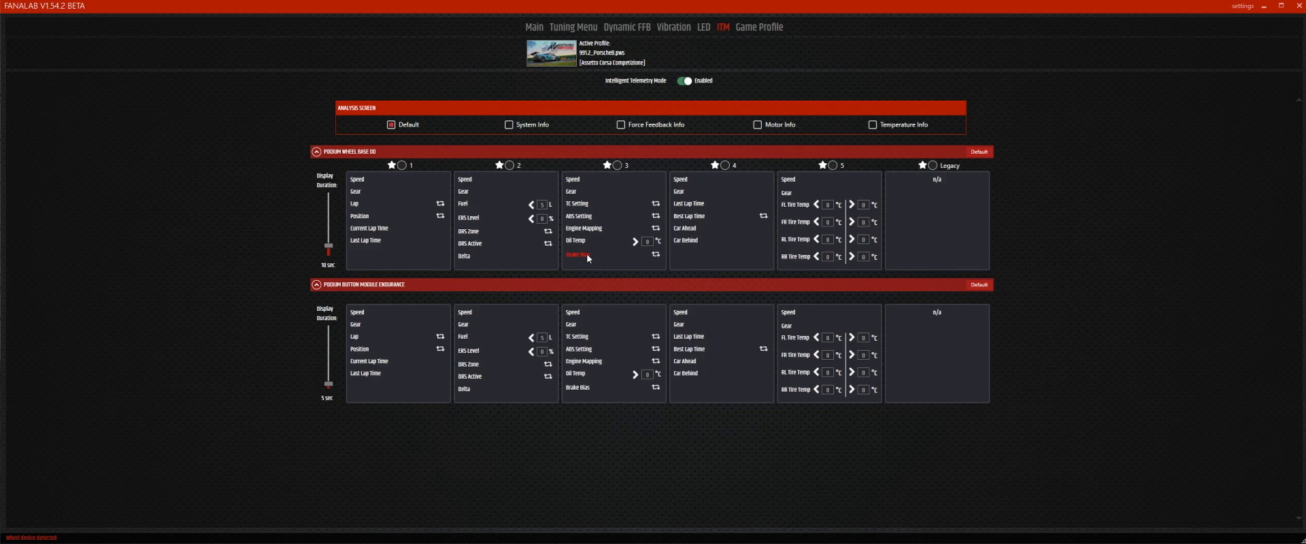
Configure the wheel base ITM with page 3 as favourite, auto-switching on Lap and Position, and a 5-second display duration
{"action": "left_click", "coordinate": [607, 165]}
{"action": "left_click", "coordinate": [441, 217]}
{"action": "mouse_move", "coordinate": [329, 247]}
{"action": "left_mouse_down"}
{"action": "mouse_move", "coordinate": [330, 235]}
{"action": "mouse_move", "coordinate": [333, 254]}
{"action": "left_mouse_up"}
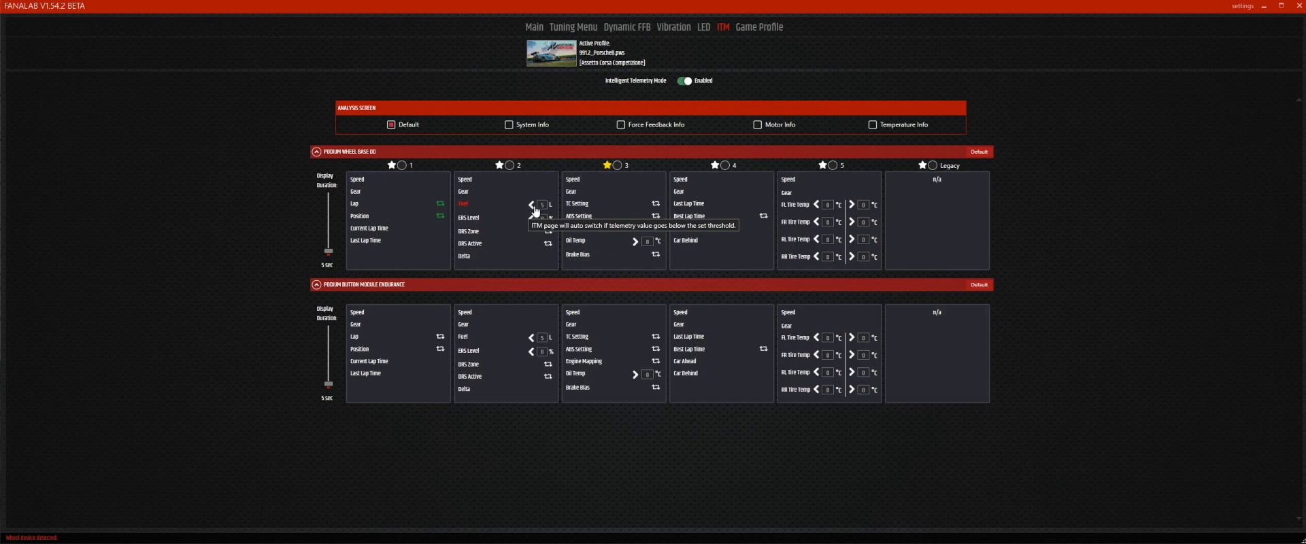
Enable the wheel base's low-fuel auto-switch with a 10 L threshold, and select ITM page 3
{"action": "left_click", "coordinate": [531, 212]}
{"action": "left_click", "coordinate": [531, 211]}
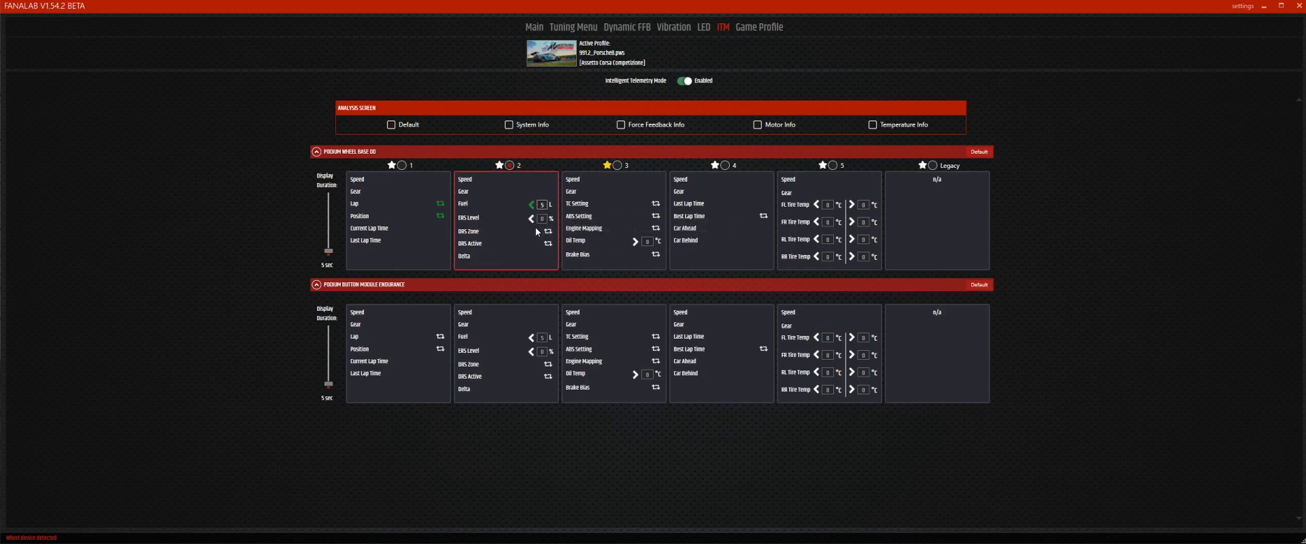
{"action": "type", "text": "10"}
{"action": "left_click", "coordinate": [598, 202]}
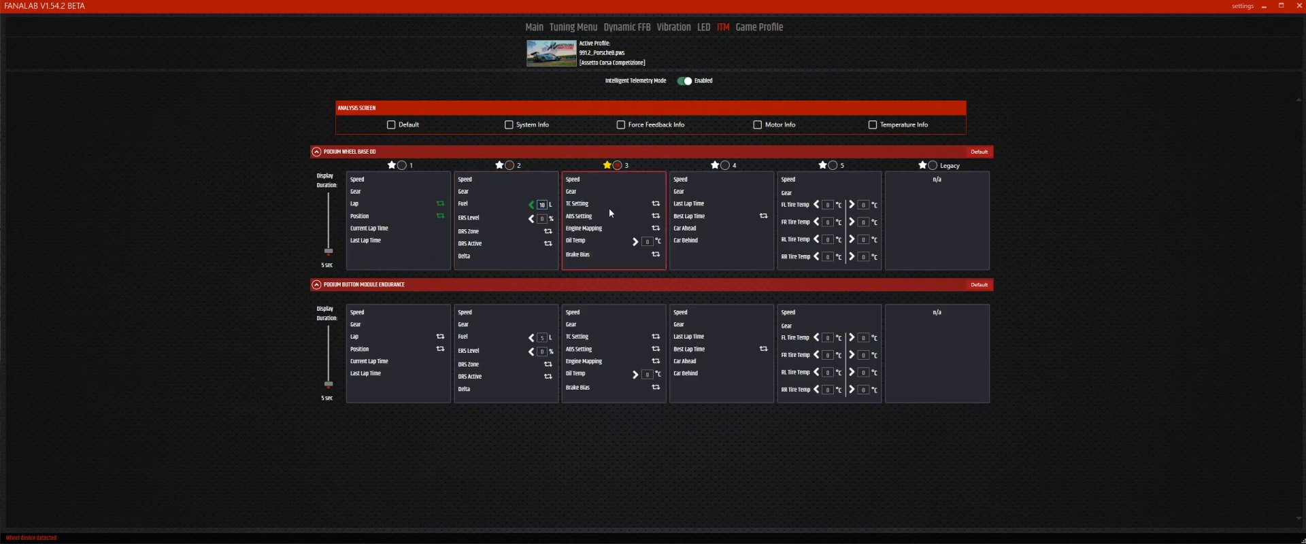
Enable both FL Tire Temp auto-switch thresholds for the wheel base, with 24 °C as the lower and 28 °C as the upper limit
{"action": "left_click", "coordinate": [818, 205]}
{"action": "type", "text": "24"}
{"action": "left_click", "coordinate": [850, 207]}
{"action": "type", "text": "28"}
Enable Driving Reverse damping with a damper effect strength of 60 and a fade-in intensity of 5
{"action": "left_click", "coordinate": [533, 28]}
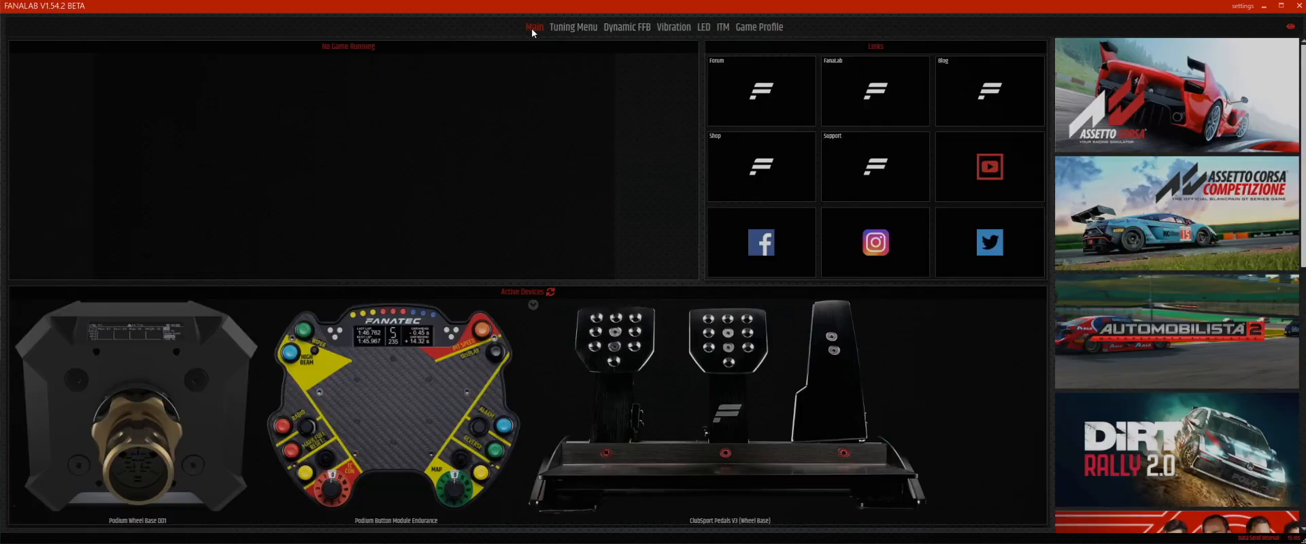
{"action": "left_click", "coordinate": [575, 30]}
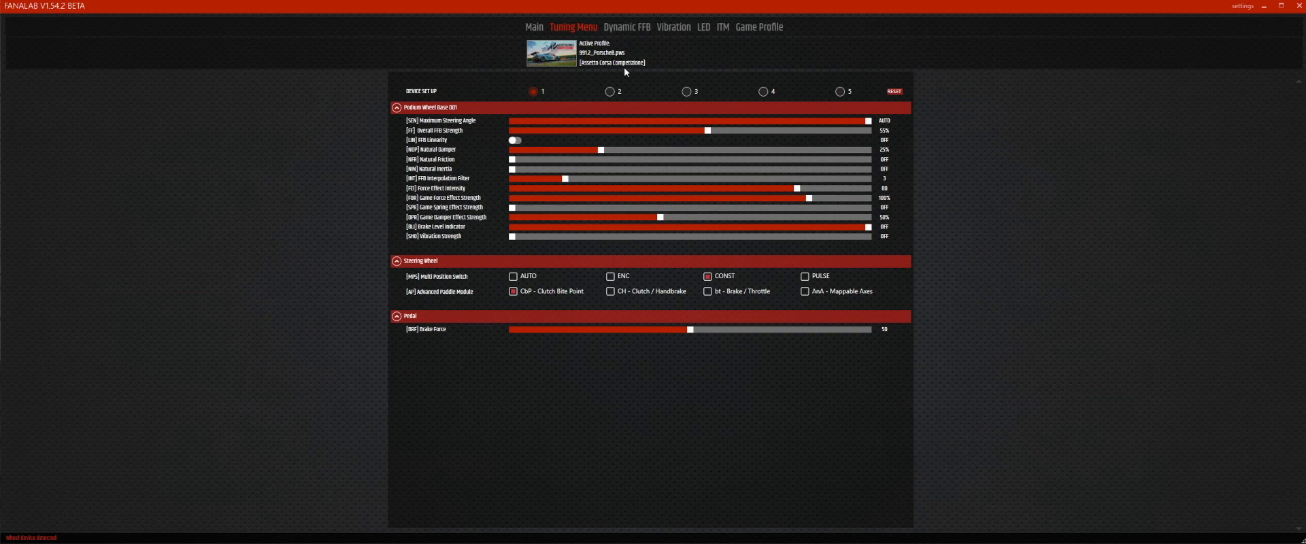
{"action": "left_click", "coordinate": [630, 30]}
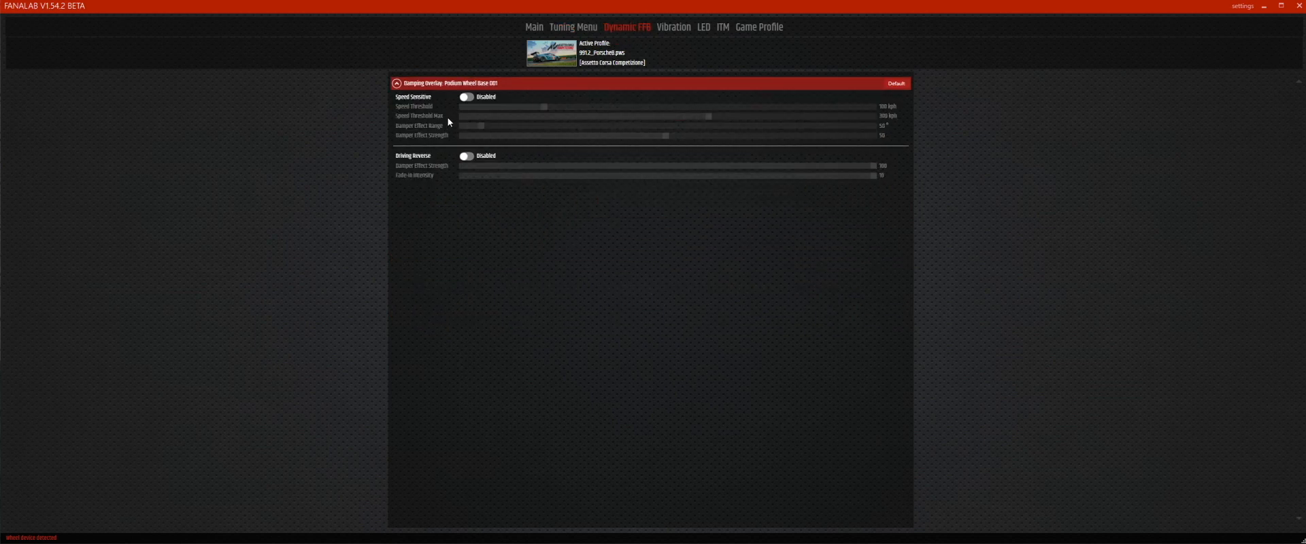
{"action": "left_click", "coordinate": [470, 161]}
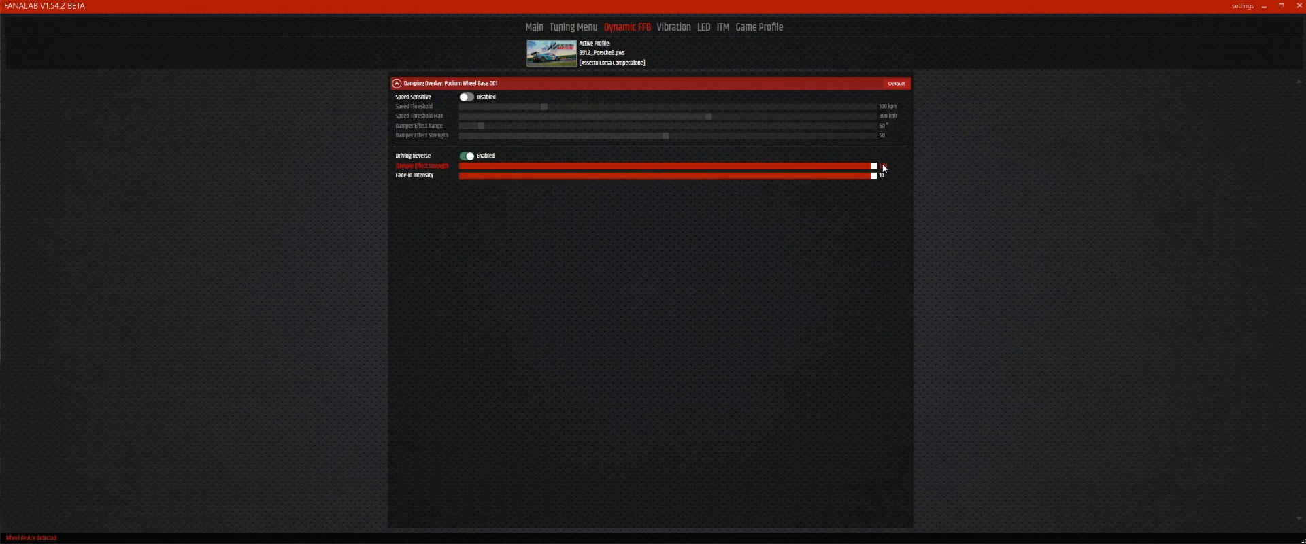
{"action": "left_click", "coordinate": [798, 165]}
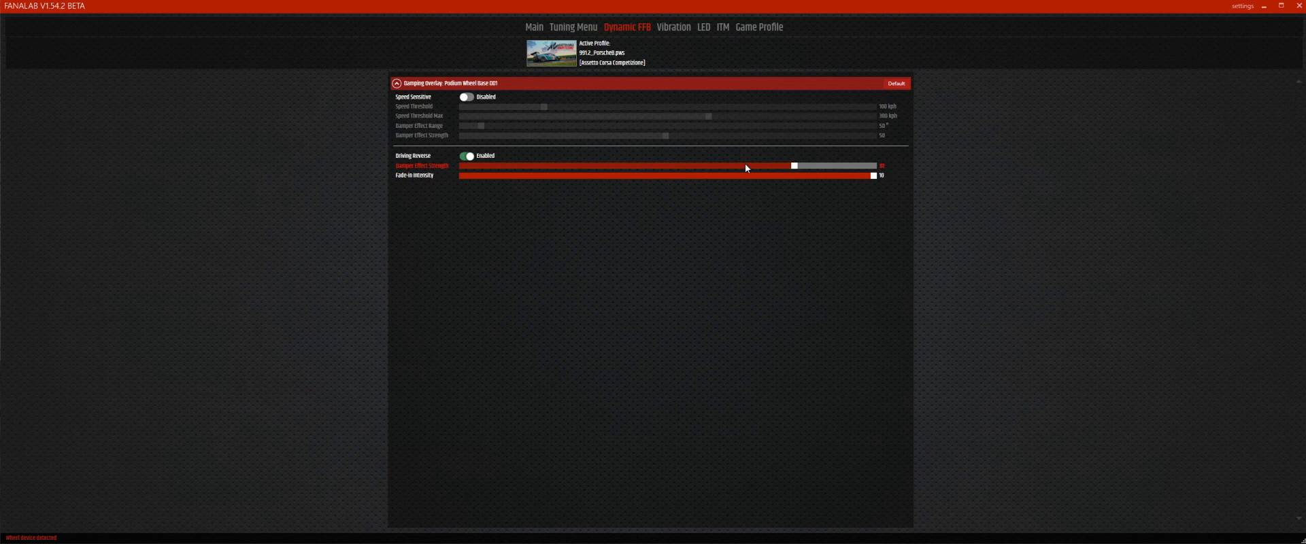
{"action": "left_click_drag", "start_coordinate": [747, 169], "coordinate": [710, 166]}
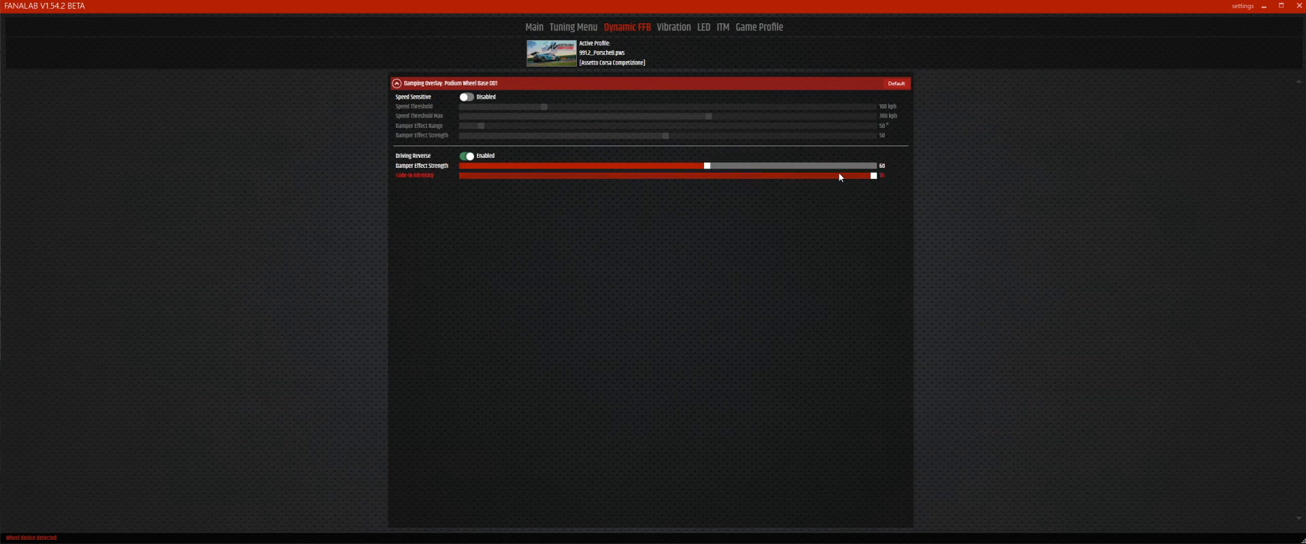
{"action": "left_click_drag", "start_coordinate": [873, 176], "coordinate": [722, 180]}
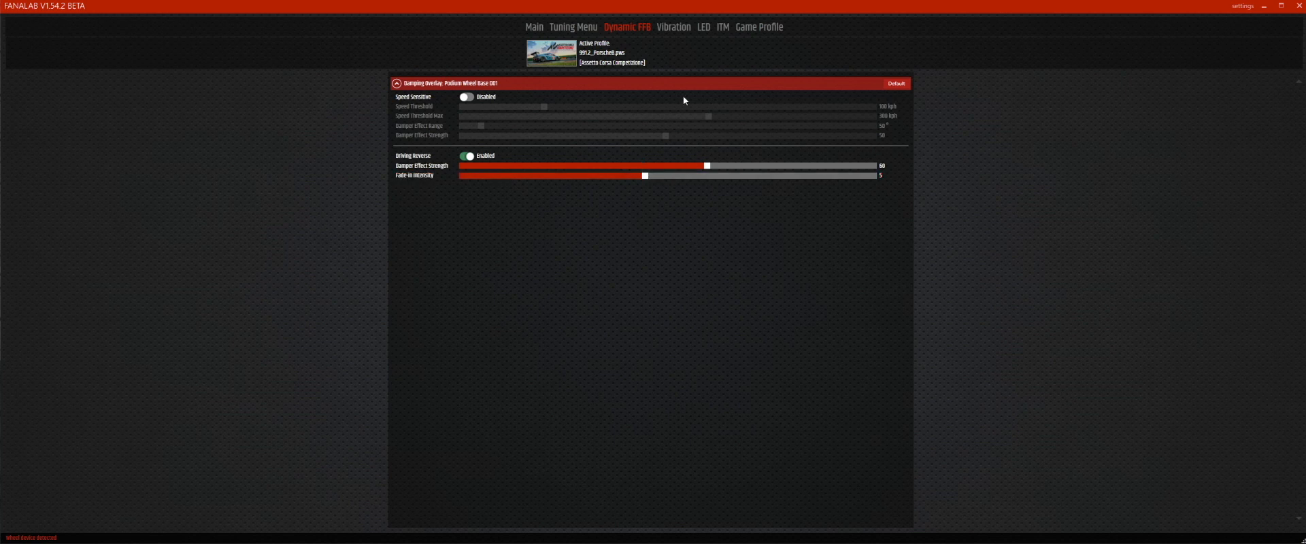
Review the vibration, LED and ITM settings, and save the configuration as a new game profile named AM2019
{"action": "left_click", "coordinate": [674, 28]}
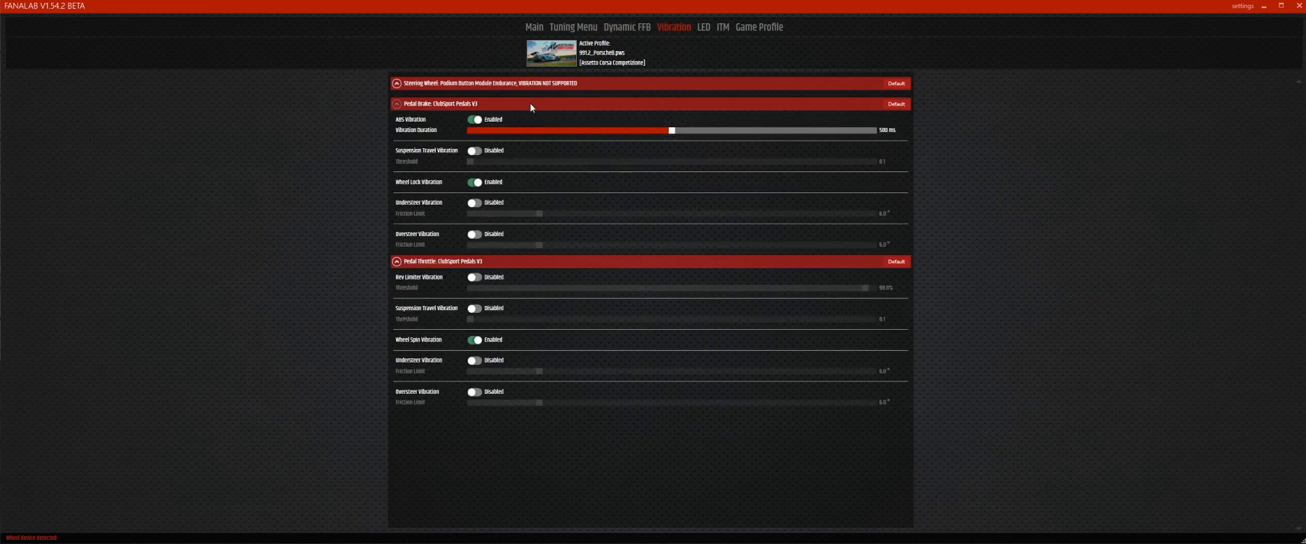
{"action": "left_click", "coordinate": [711, 28]}
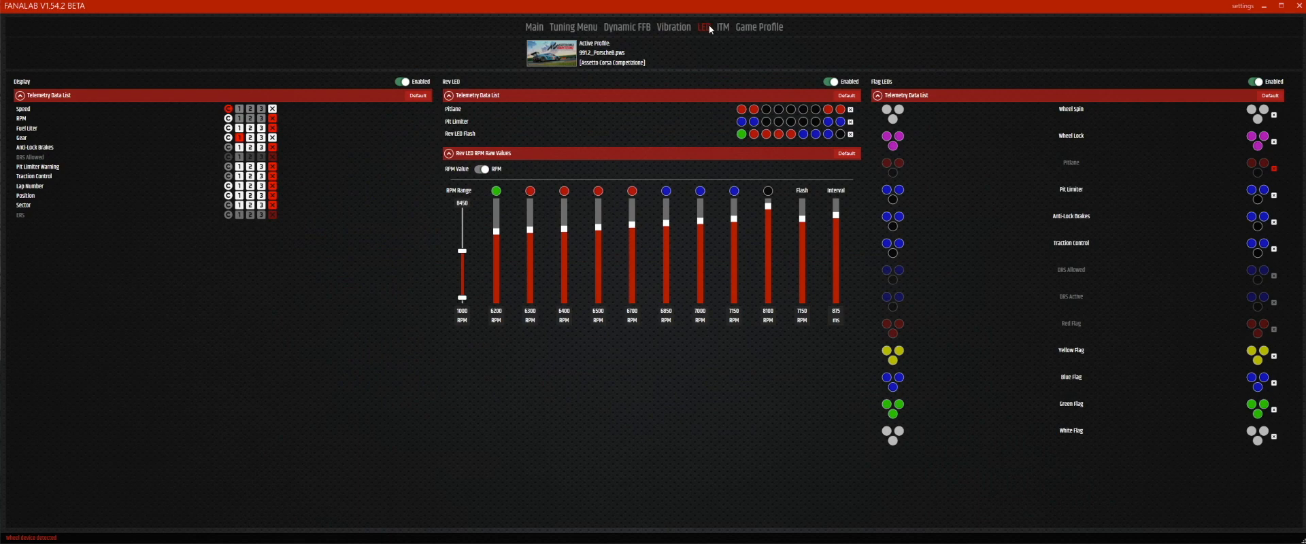
{"action": "left_click", "coordinate": [723, 28]}
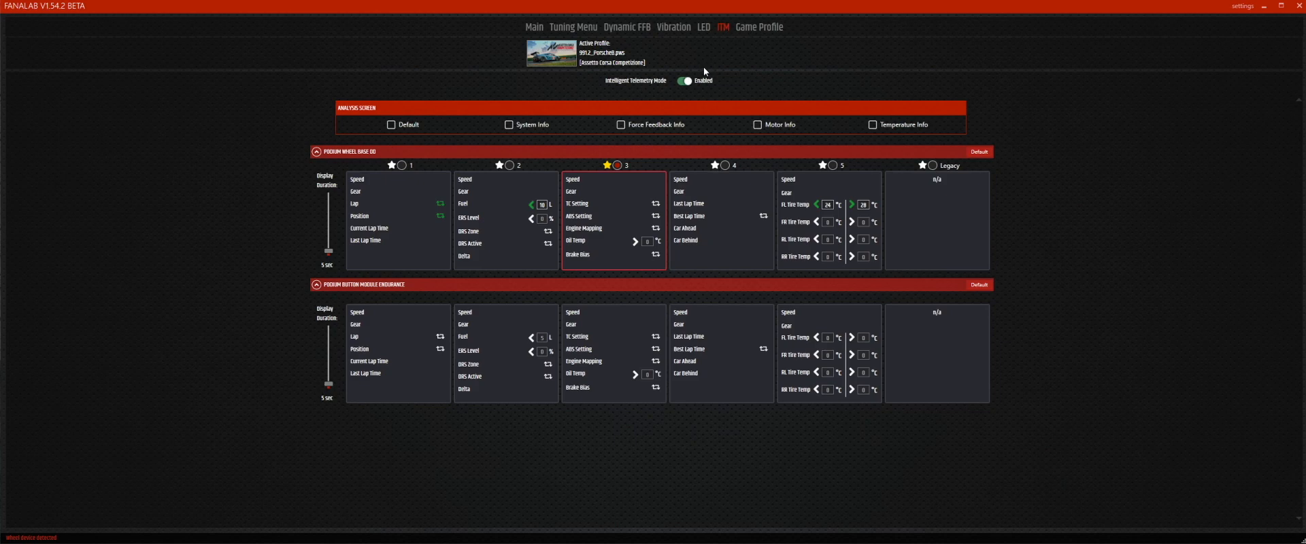
{"action": "left_click", "coordinate": [760, 30]}
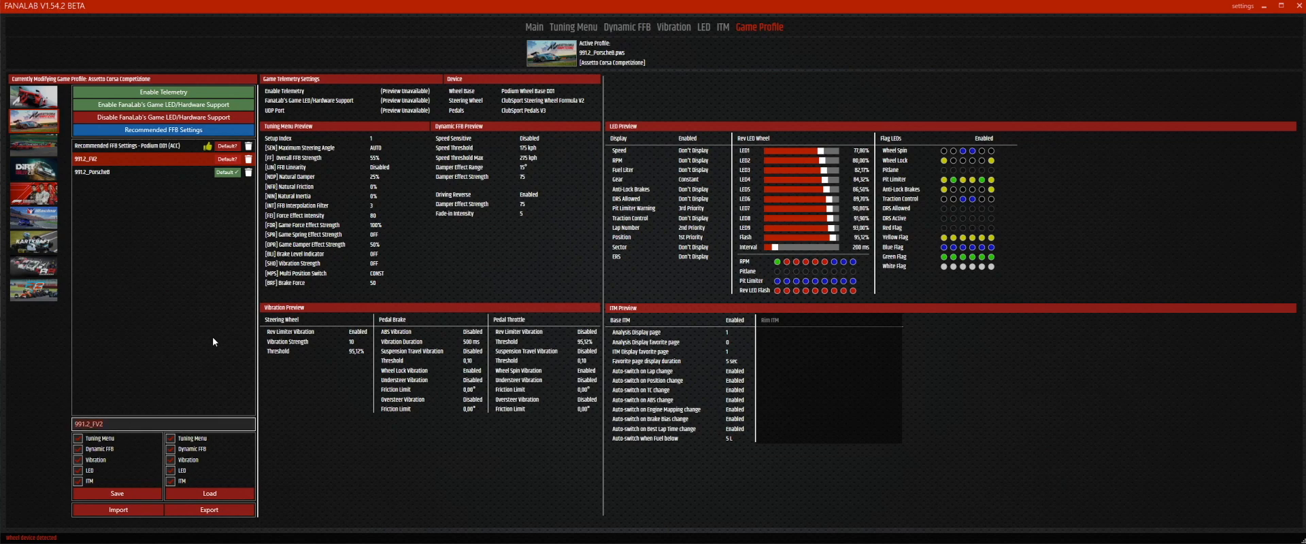
{"action": "type", "text": "AM2019"}
{"action": "left_click", "coordinate": [122, 495]}
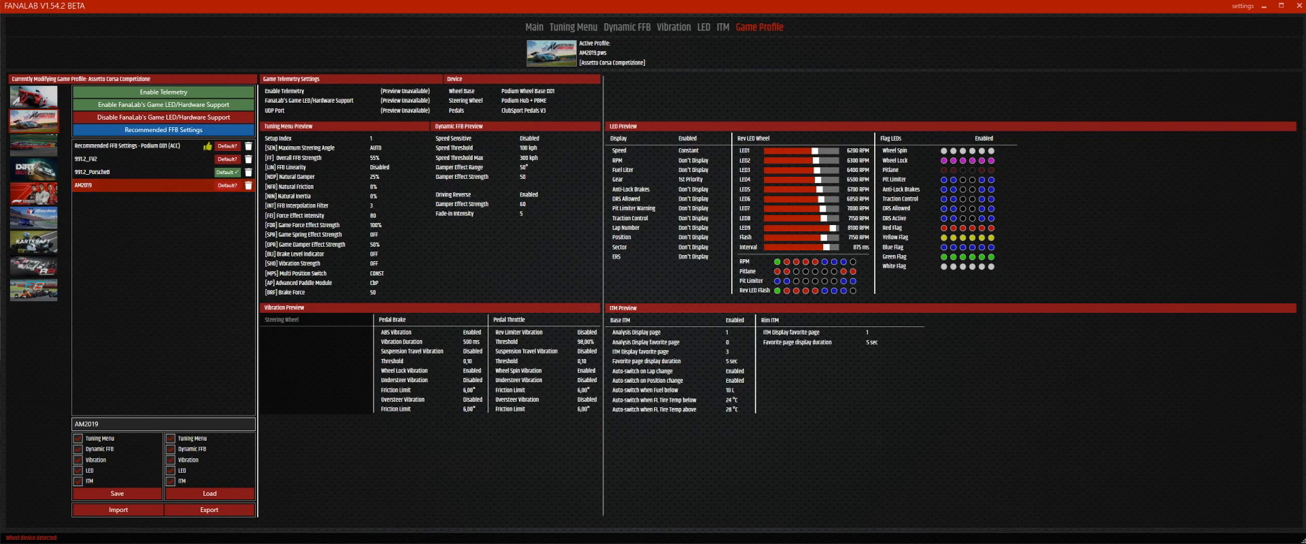
Examine the language, speed unit and temperature unit options in the application settings, leave them as set, and close the settings
{"action": "left_click", "coordinate": [1242, 6]}
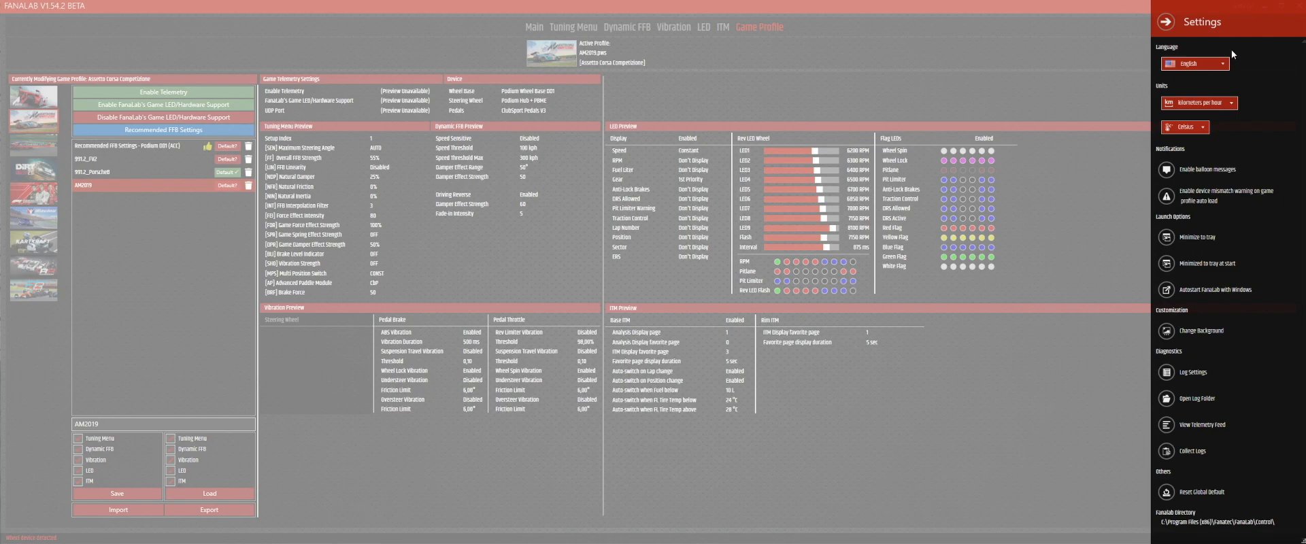
{"action": "left_click", "coordinate": [1197, 64]}
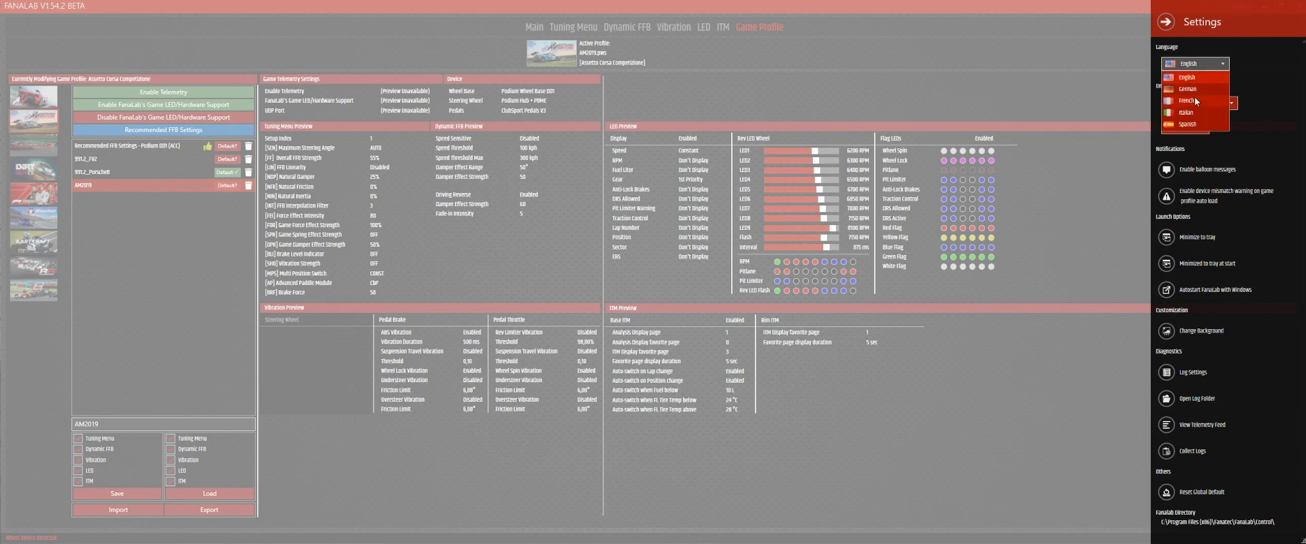
{"action": "left_click", "coordinate": [1250, 75]}
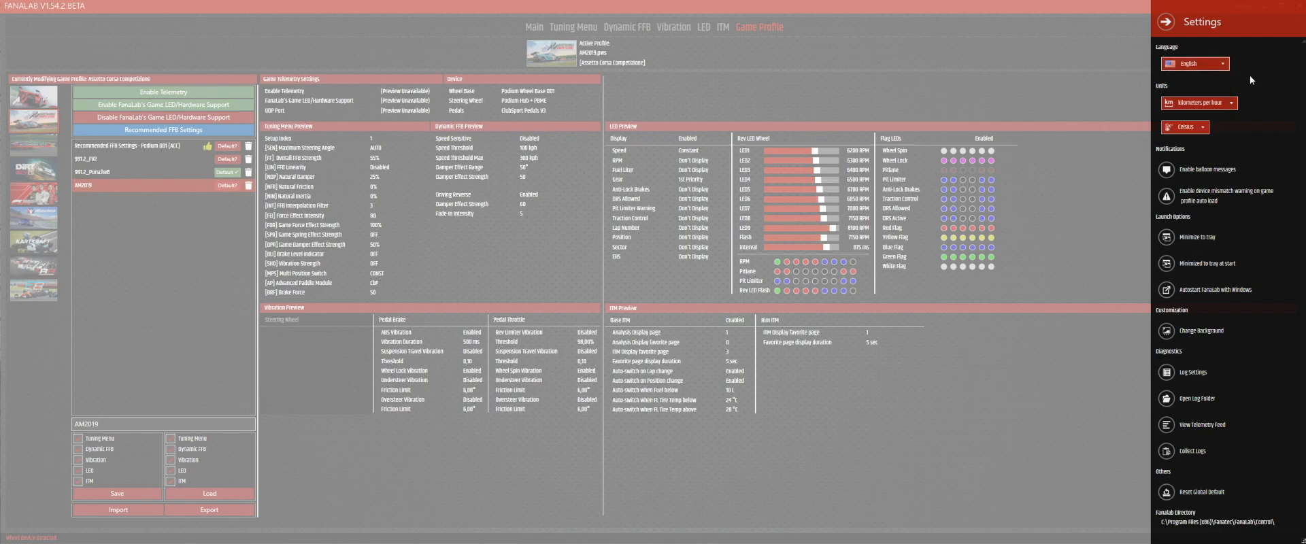
{"action": "left_click", "coordinate": [1230, 103]}
{"action": "left_click", "coordinate": [1231, 102]}
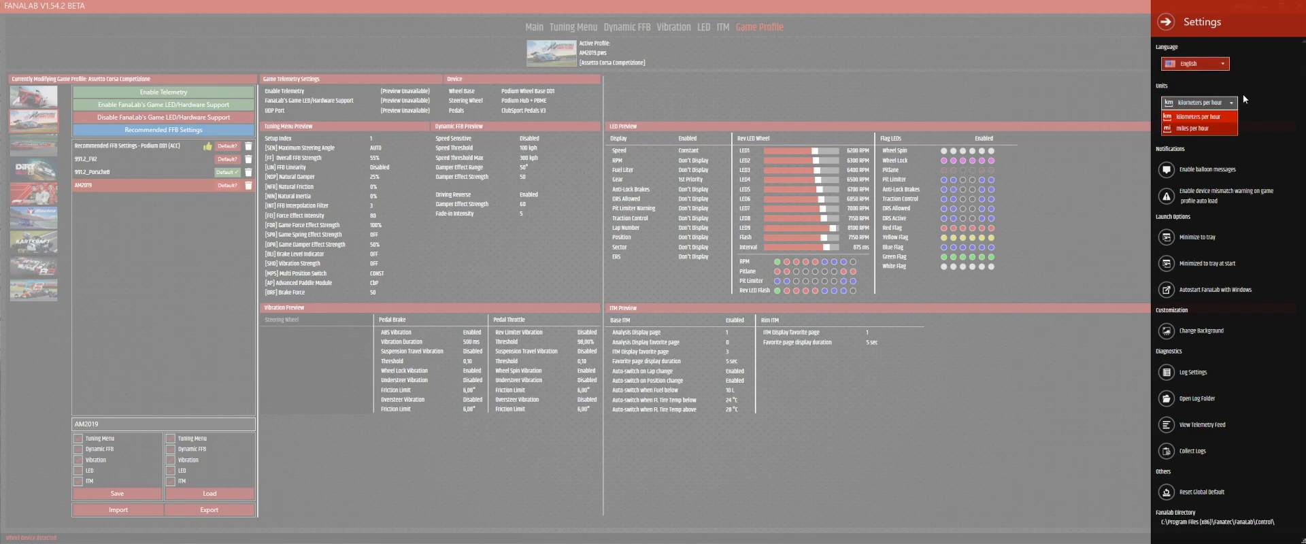
{"action": "left_click", "coordinate": [1201, 127]}
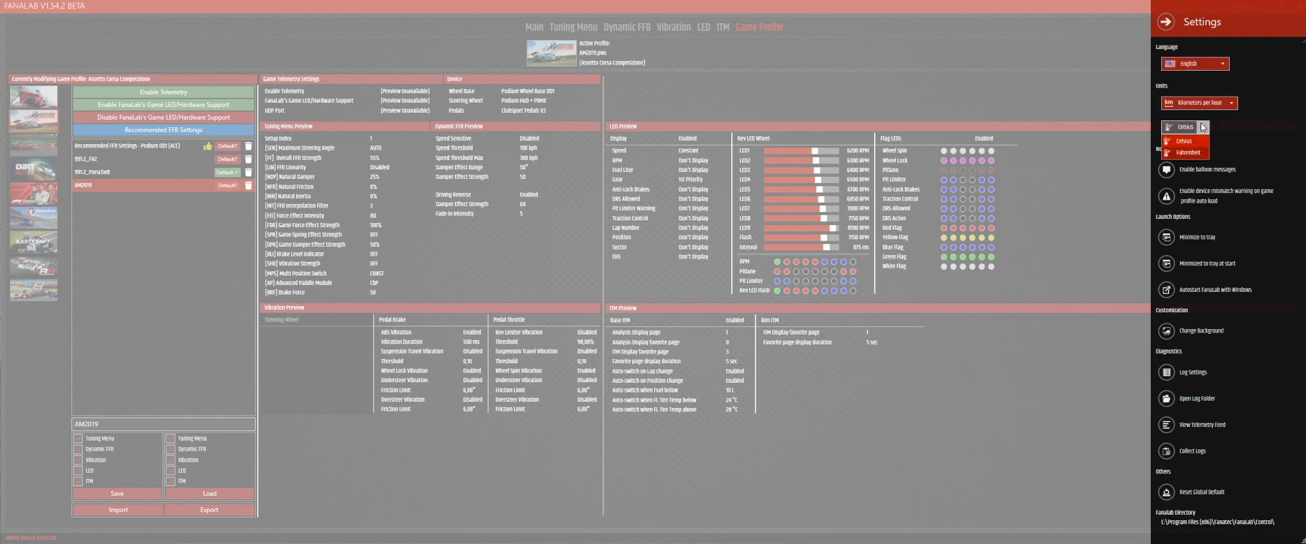
{"action": "left_click", "coordinate": [1254, 126]}
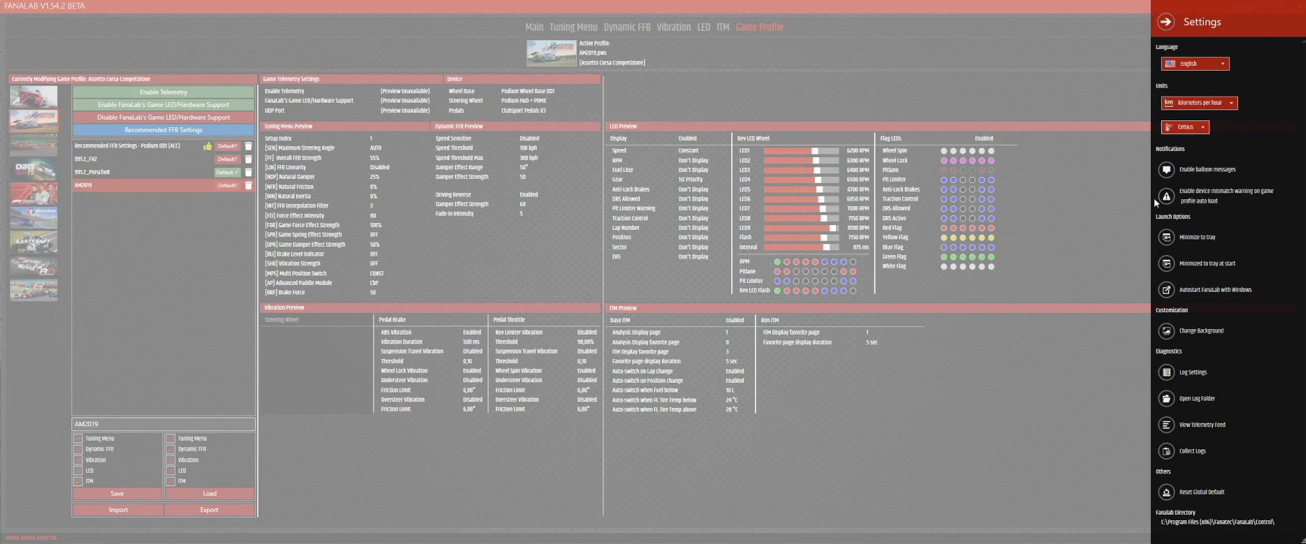
{"action": "left_click", "coordinate": [1166, 21]}
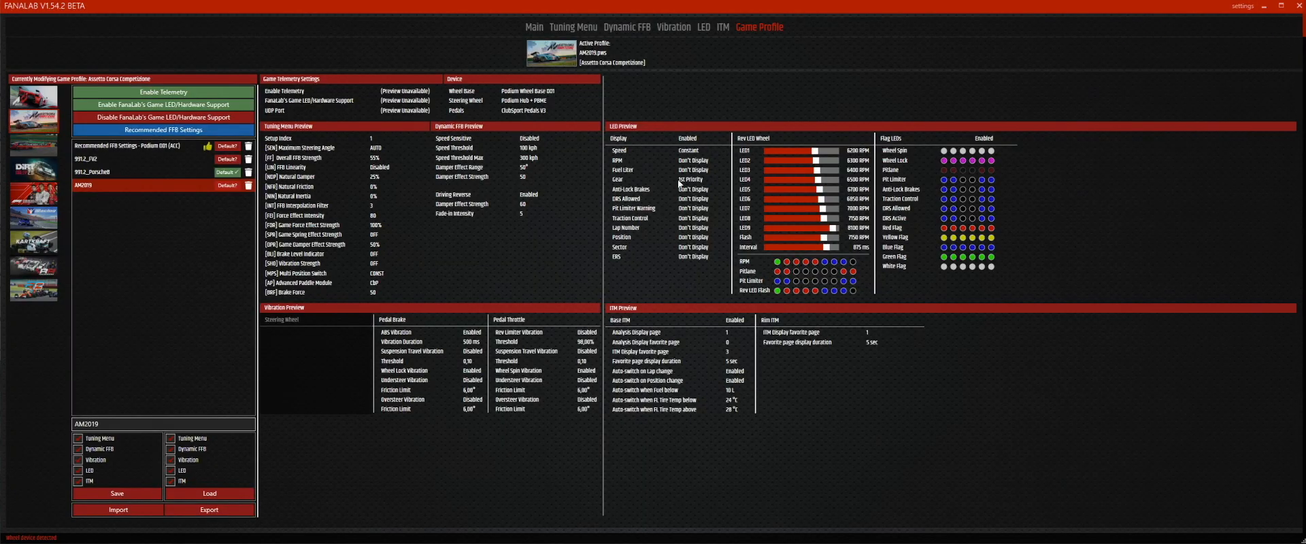
Select F1 2020 and try to load its FV2_base profile despite the mismatched wheel rim
{"action": "left_click", "coordinate": [32, 194]}
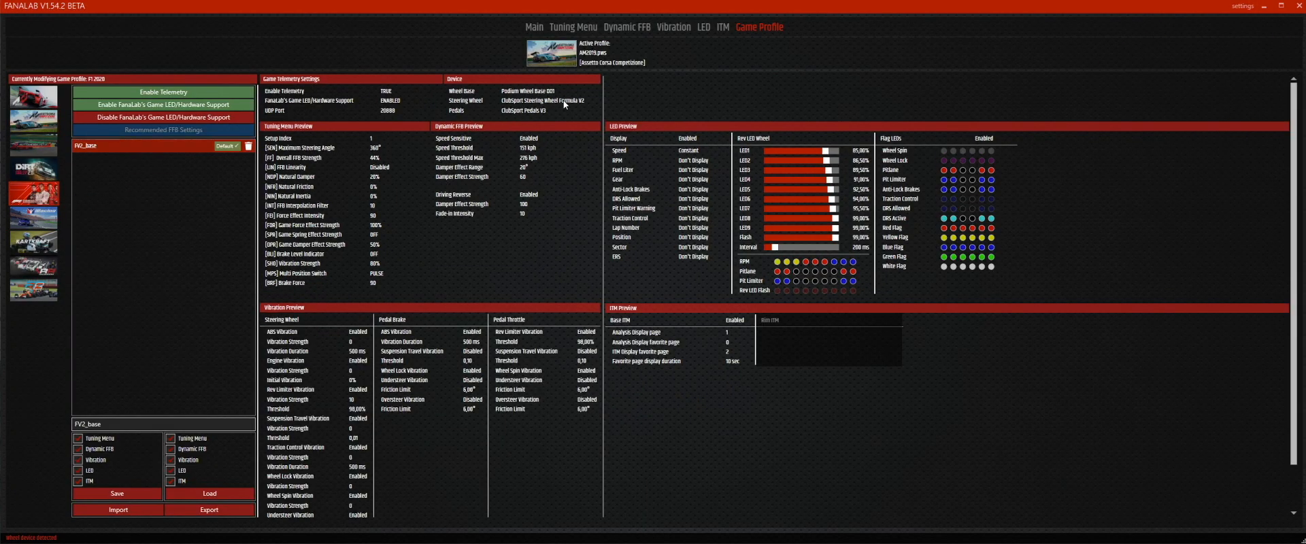
{"action": "left_click", "coordinate": [157, 145]}
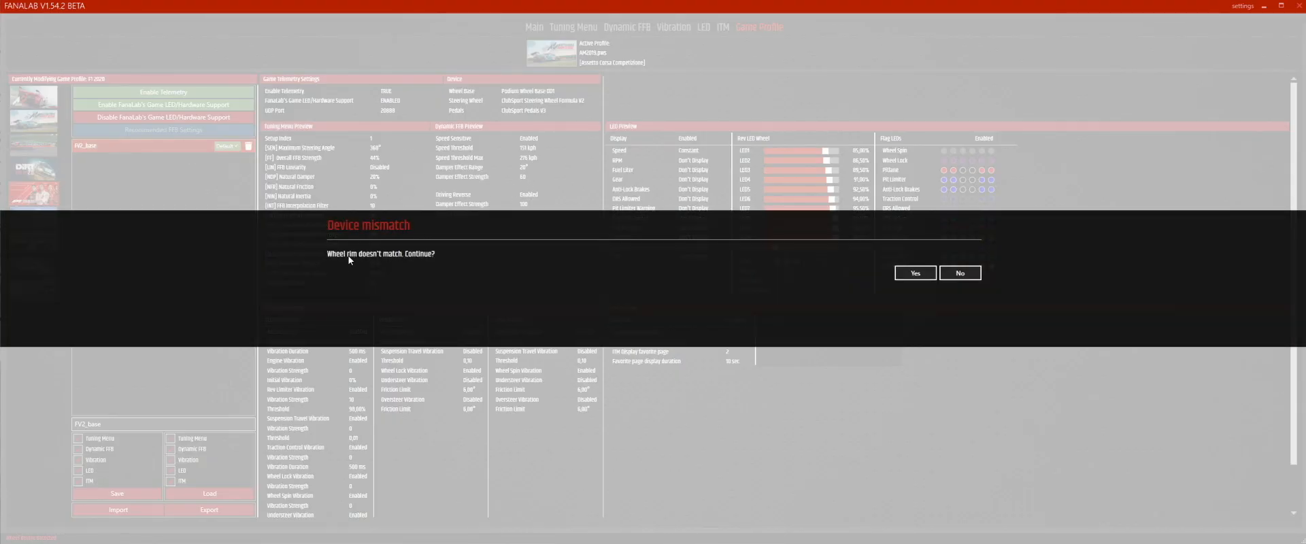
{"action": "left_click", "coordinate": [915, 273]}
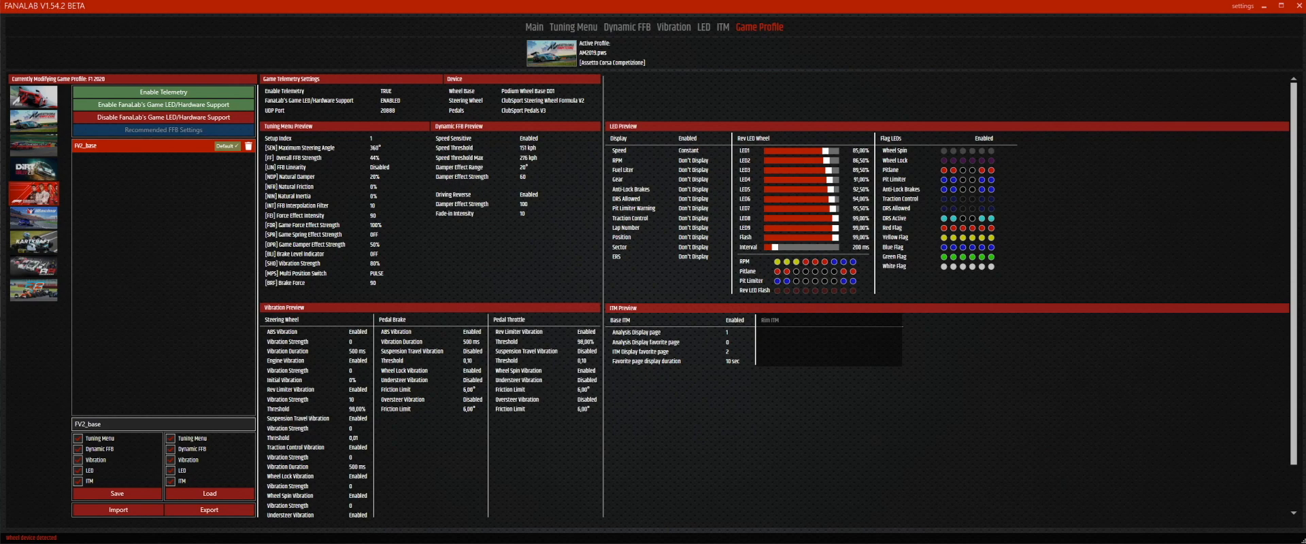
View the preset images available for changing the background, cancel the choice, and close the settings
{"action": "left_click", "coordinate": [1243, 7]}
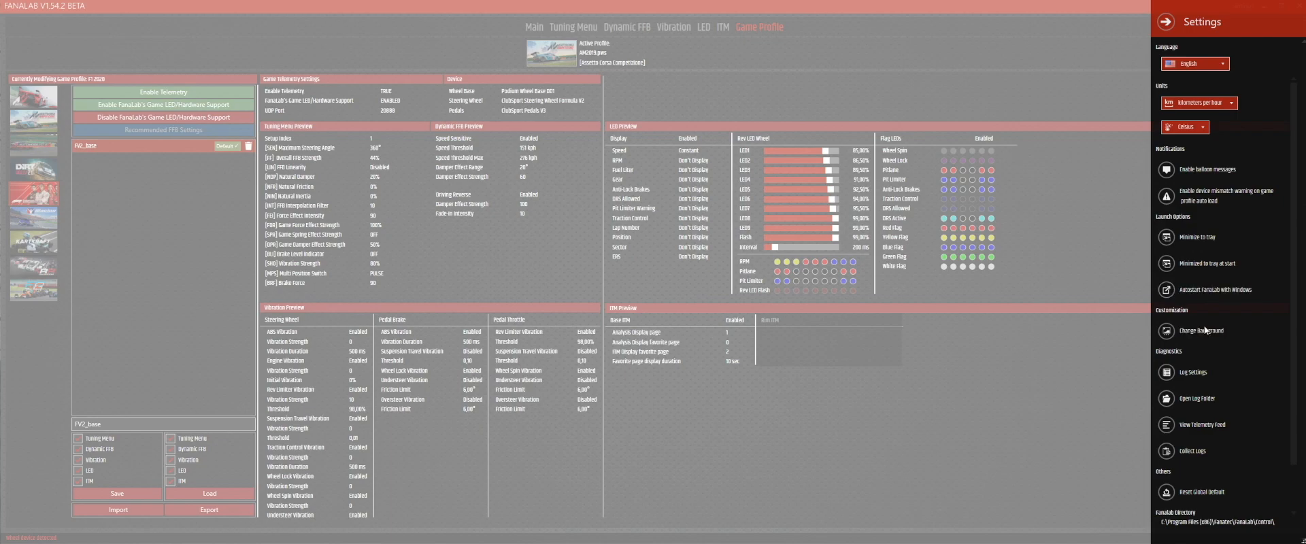
{"action": "left_click", "coordinate": [1167, 331]}
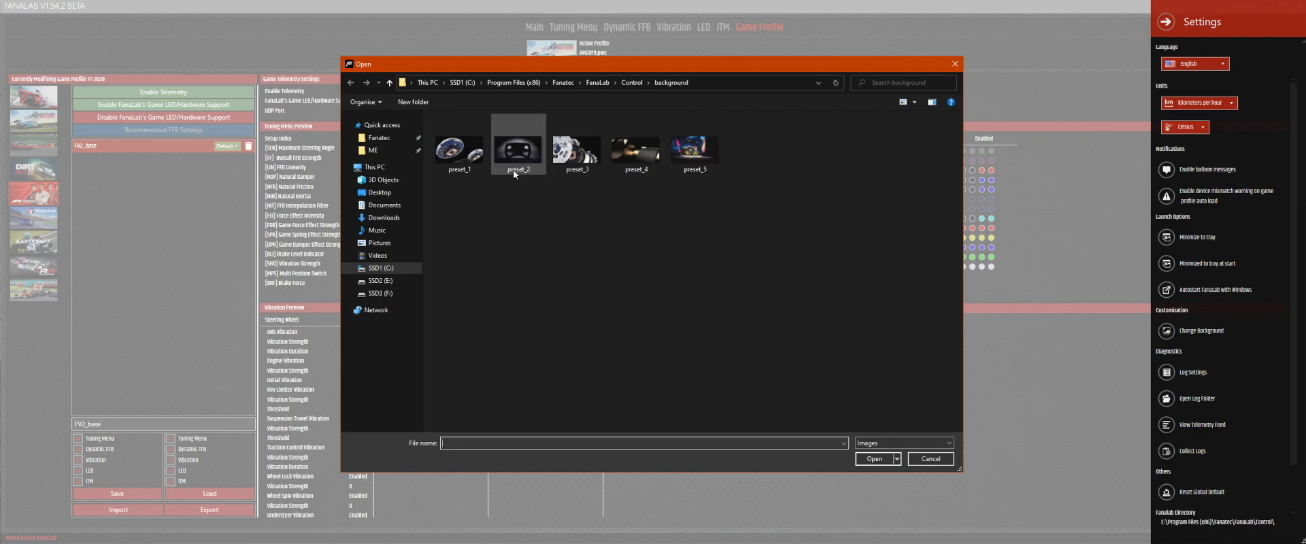
{"action": "left_click", "coordinate": [929, 459]}
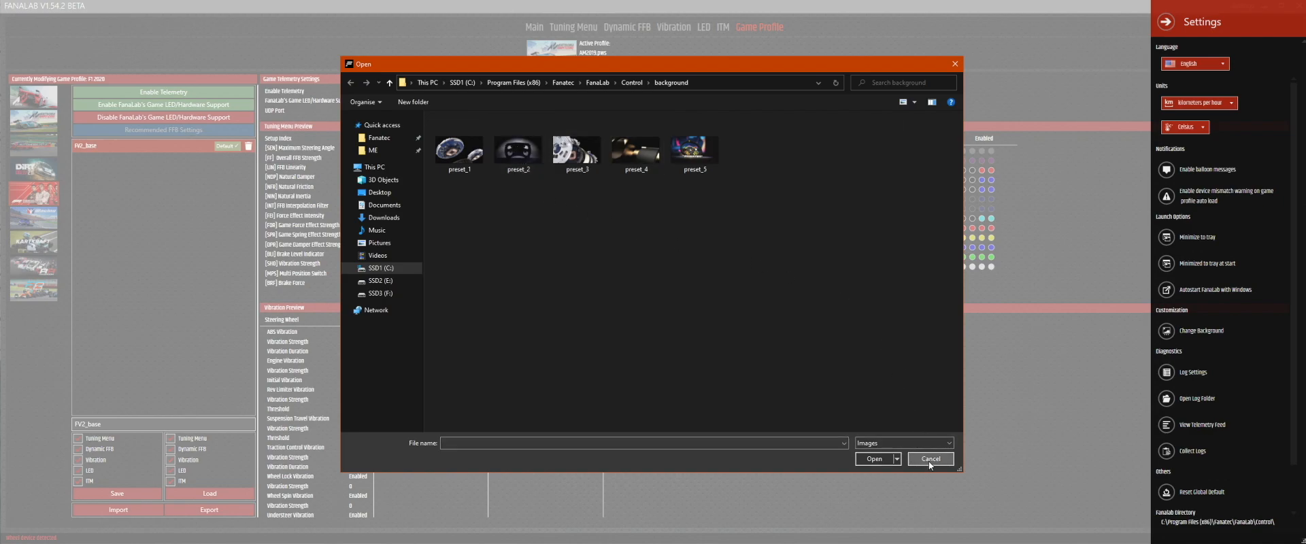
{"action": "left_click", "coordinate": [1148, 34]}
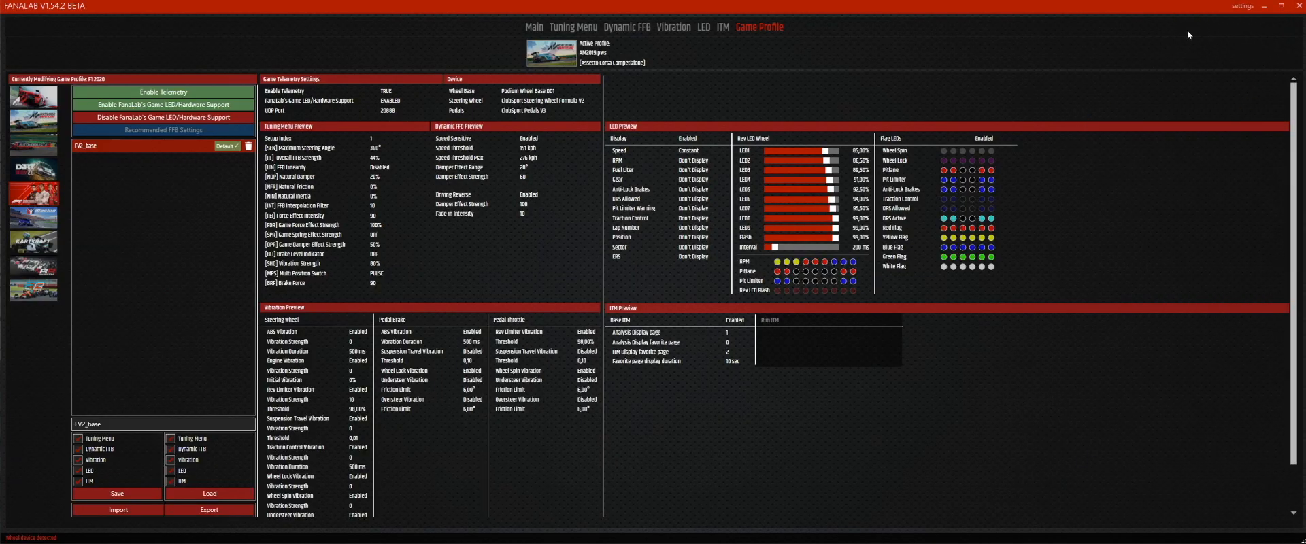
View the diagnostic log filters and the contents of the FanaLab Logs folder
{"action": "left_click", "coordinate": [1241, 7]}
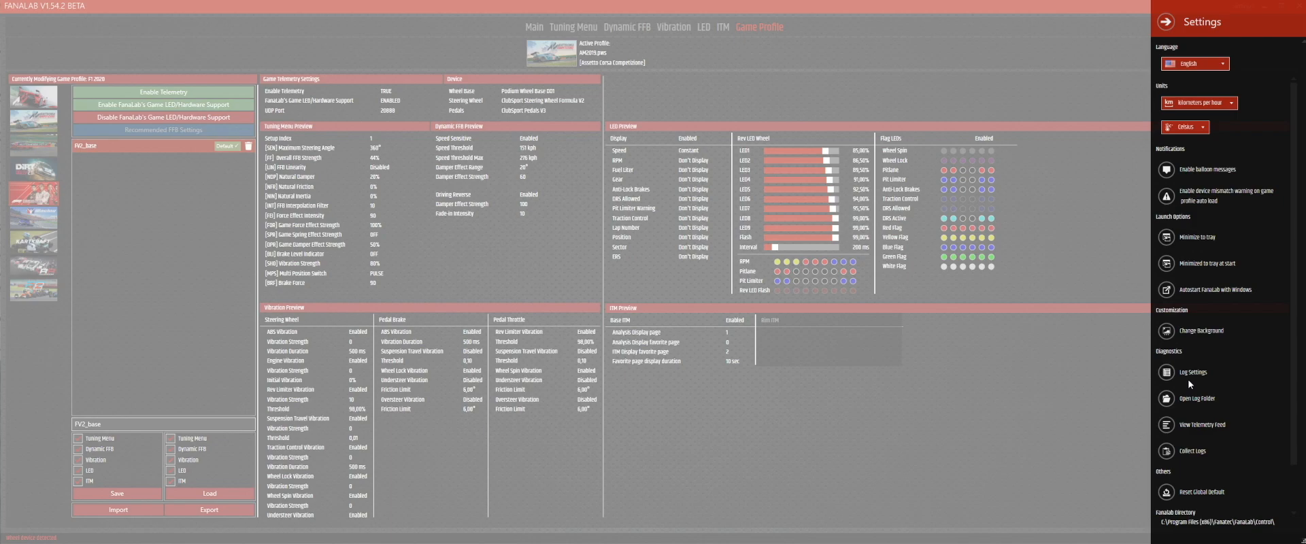
{"action": "left_click", "coordinate": [1167, 373]}
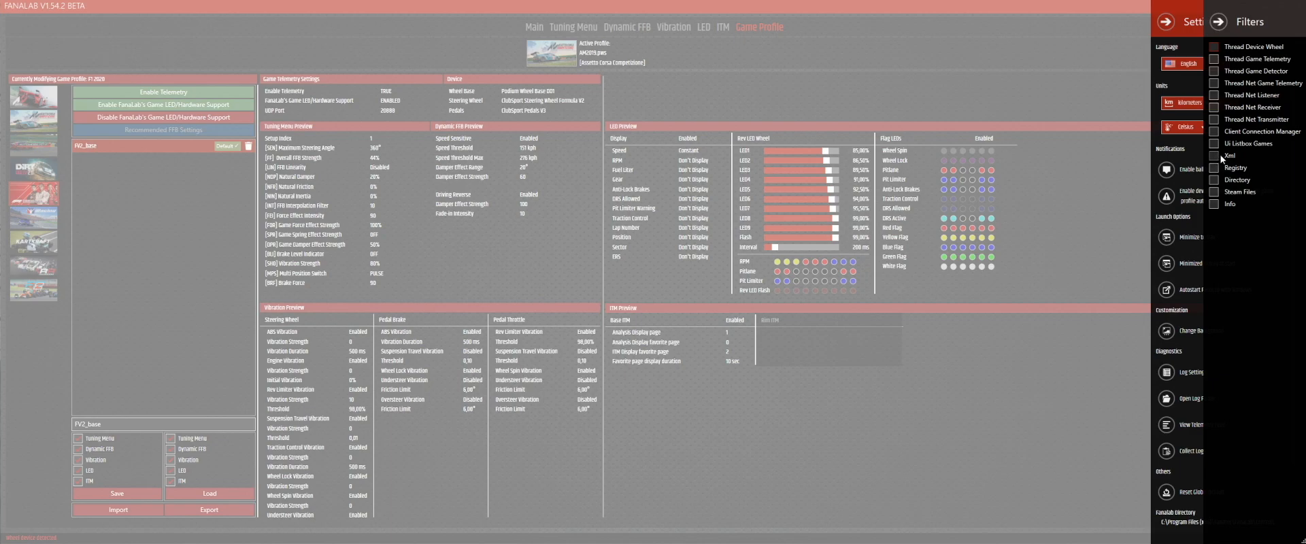
{"action": "left_click", "coordinate": [1218, 22]}
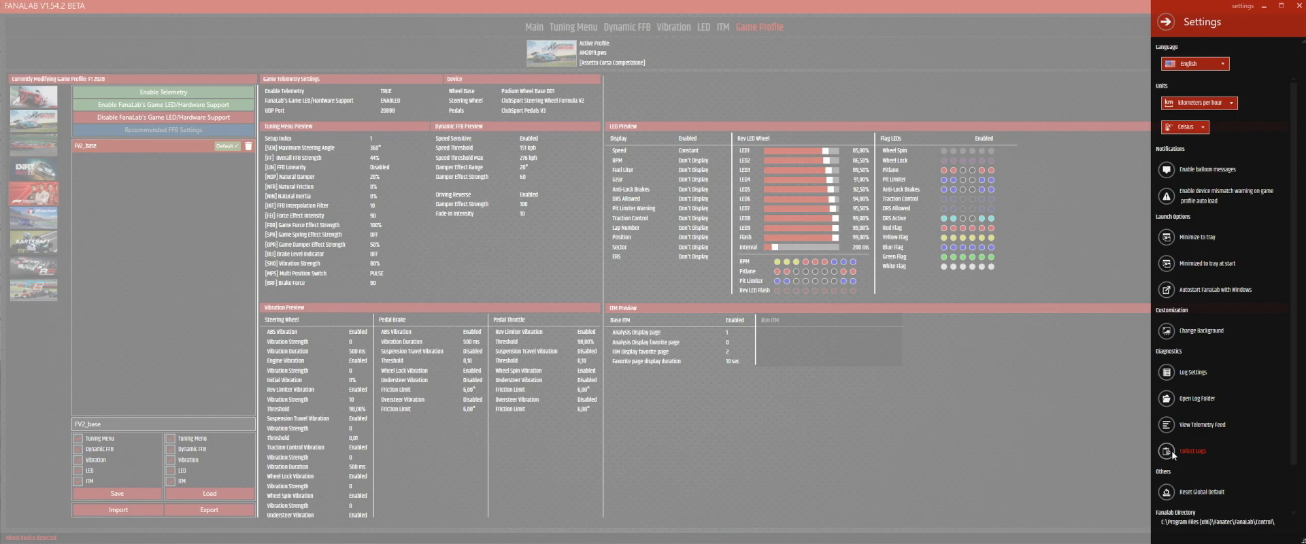
{"action": "left_click", "coordinate": [1168, 400]}
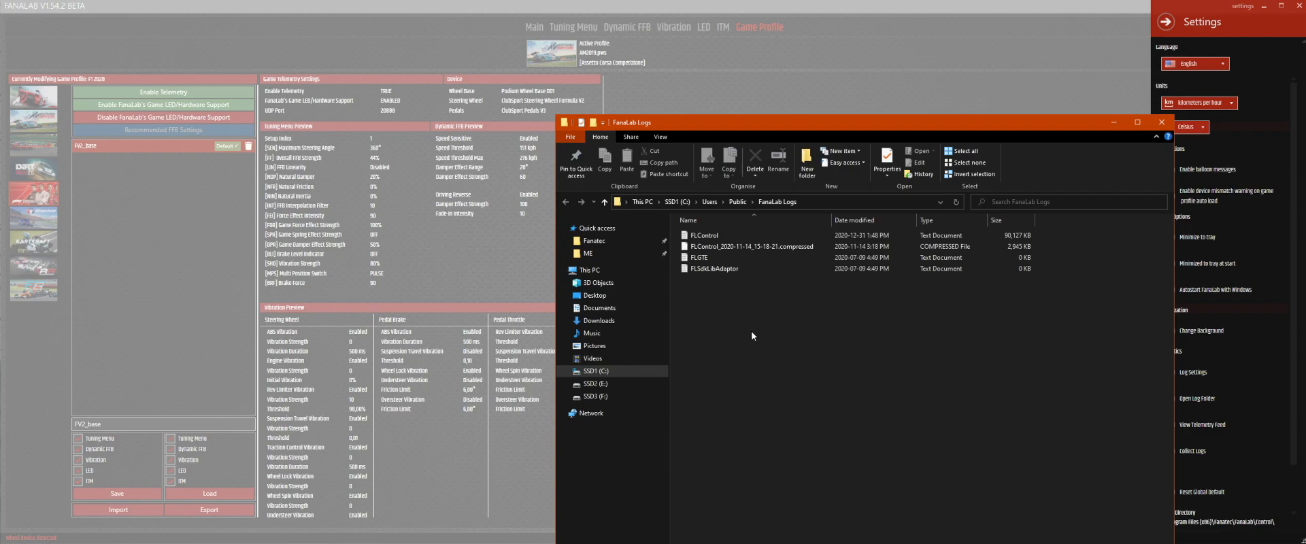
{"action": "left_click", "coordinate": [1161, 122]}
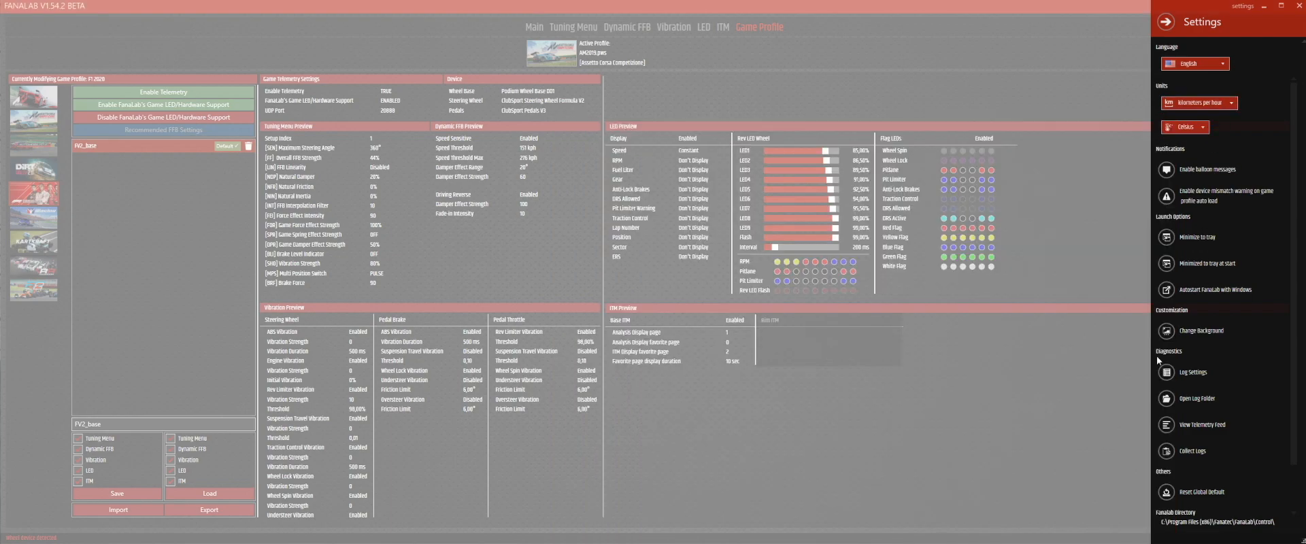
Choose the Thread Game Telemetry and Thread Game Detector log filters, and collect the logs into a zipped diagnostic file
{"action": "left_click", "coordinate": [1164, 372]}
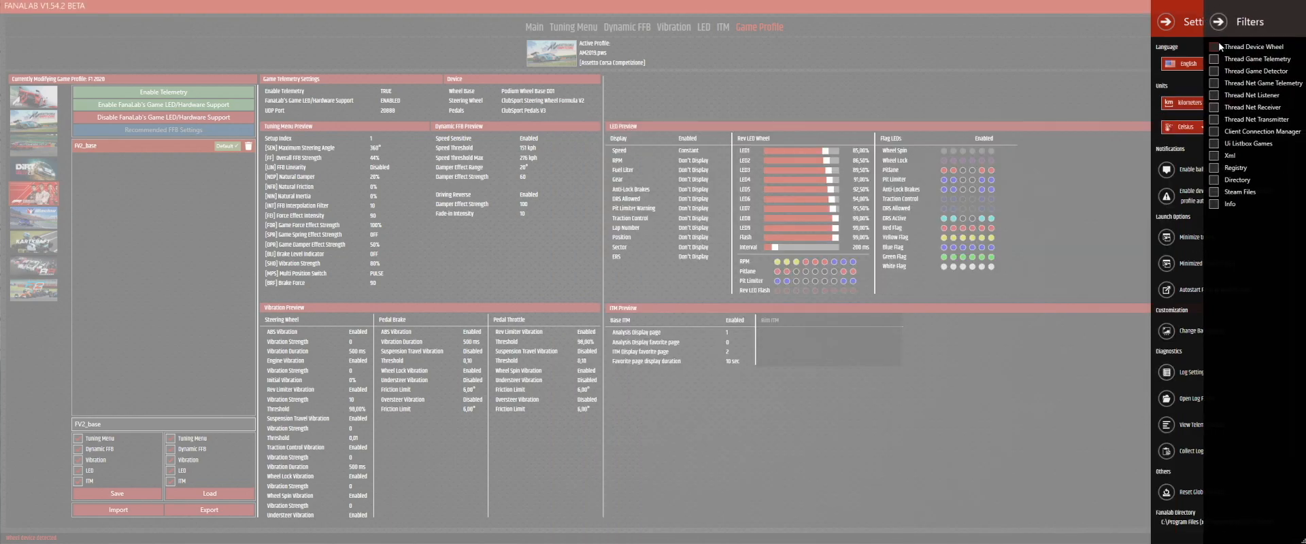
{"action": "left_click", "coordinate": [1214, 59]}
{"action": "left_click", "coordinate": [1214, 71]}
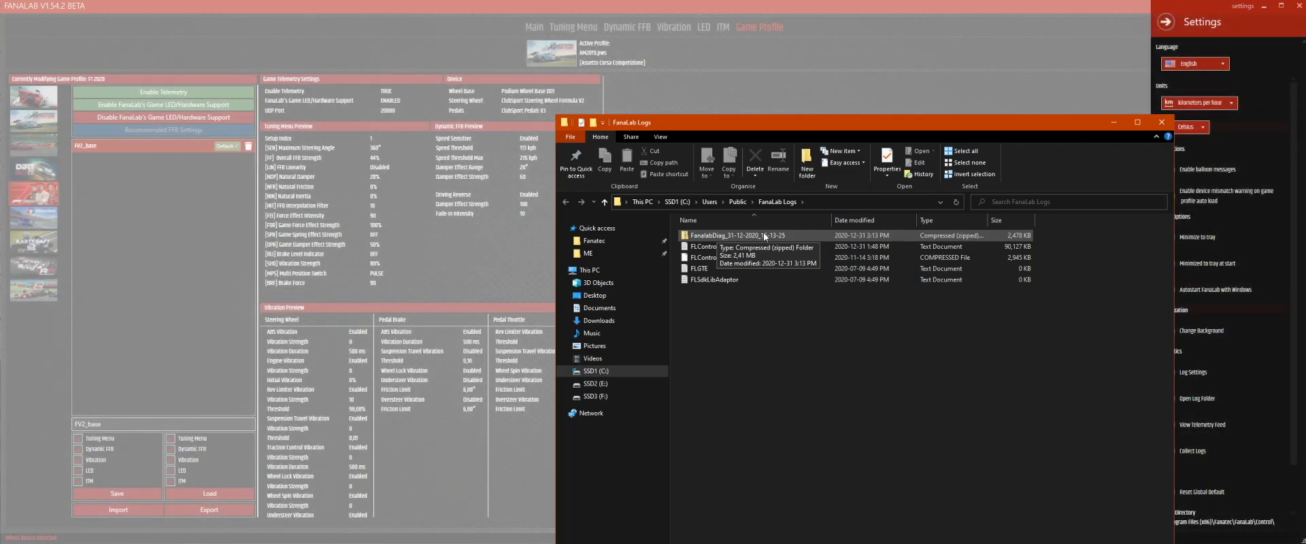
{"action": "left_click", "coordinate": [1161, 123]}
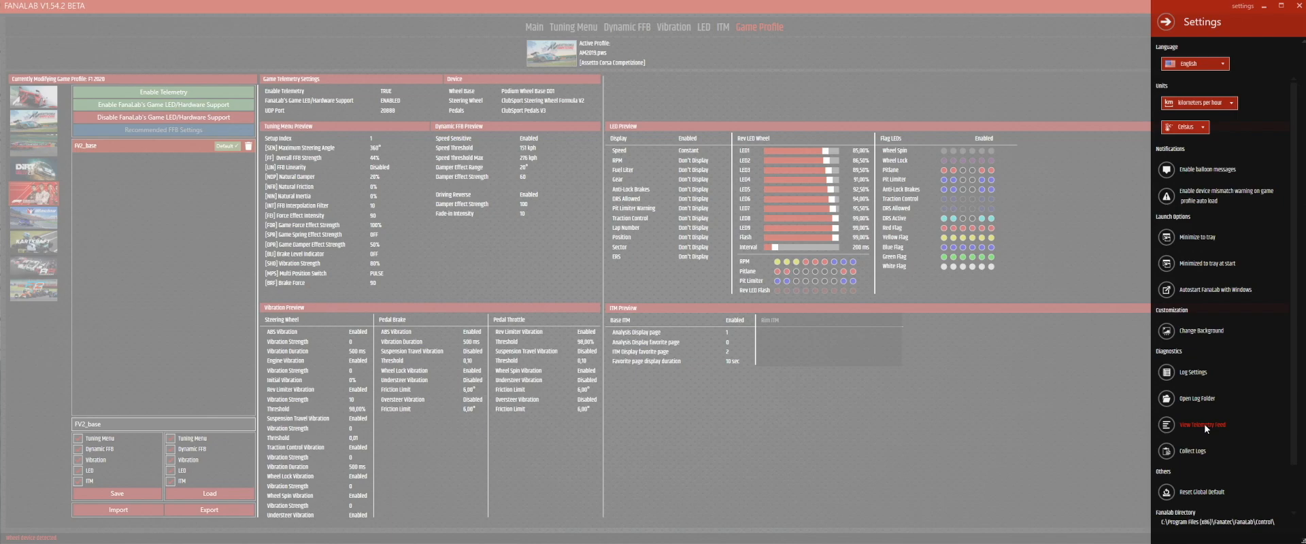
Examine the live telemetry feed, including all its values while Assetto Corsa Competizione is running, and close it
{"action": "left_click", "coordinate": [1168, 426]}
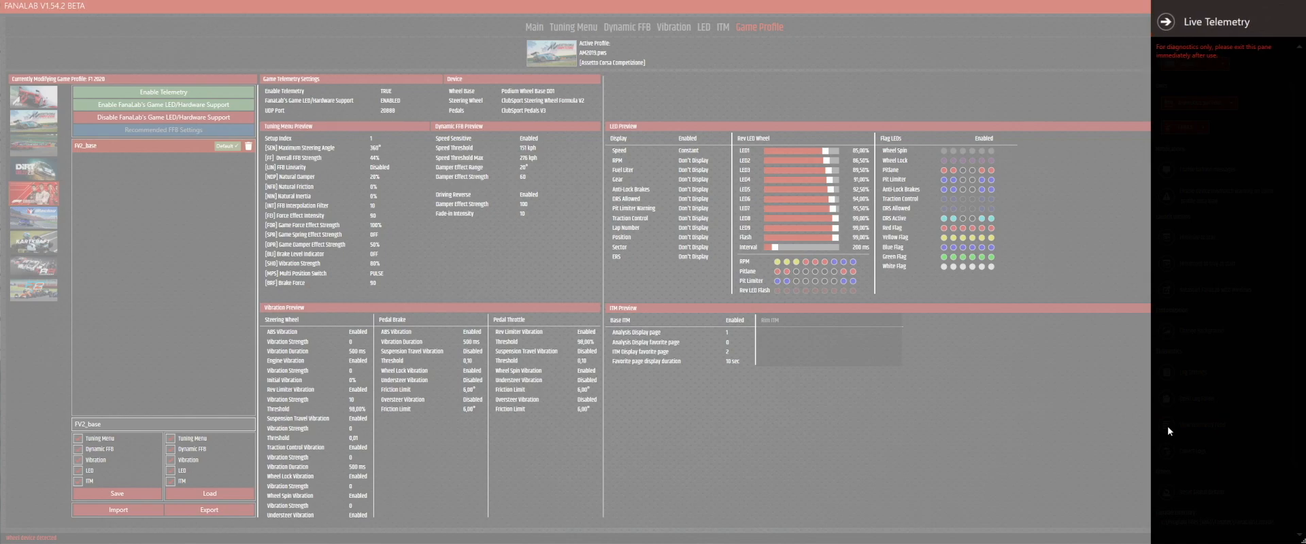
{"action": "left_click", "coordinate": [1165, 21]}
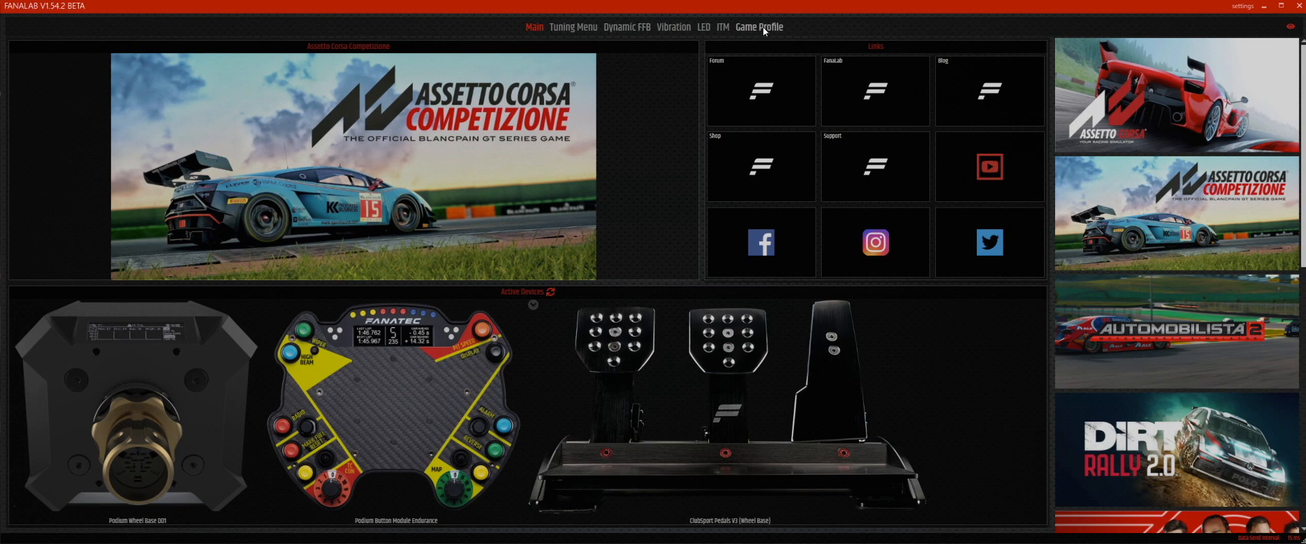
{"action": "left_click", "coordinate": [1242, 6]}
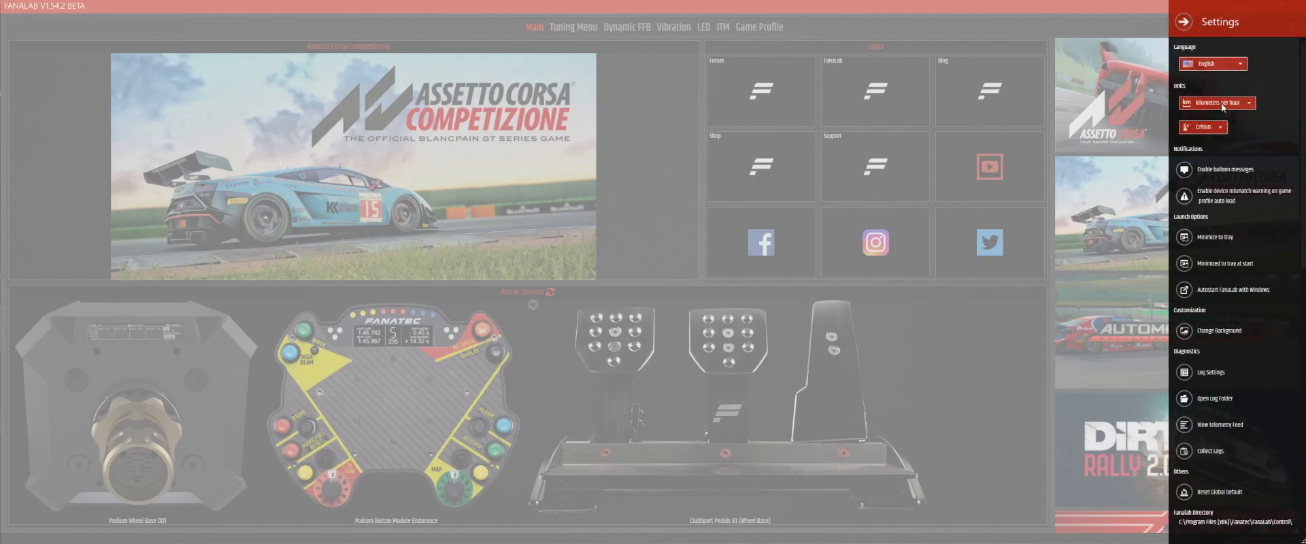
{"action": "left_click", "coordinate": [1190, 424]}
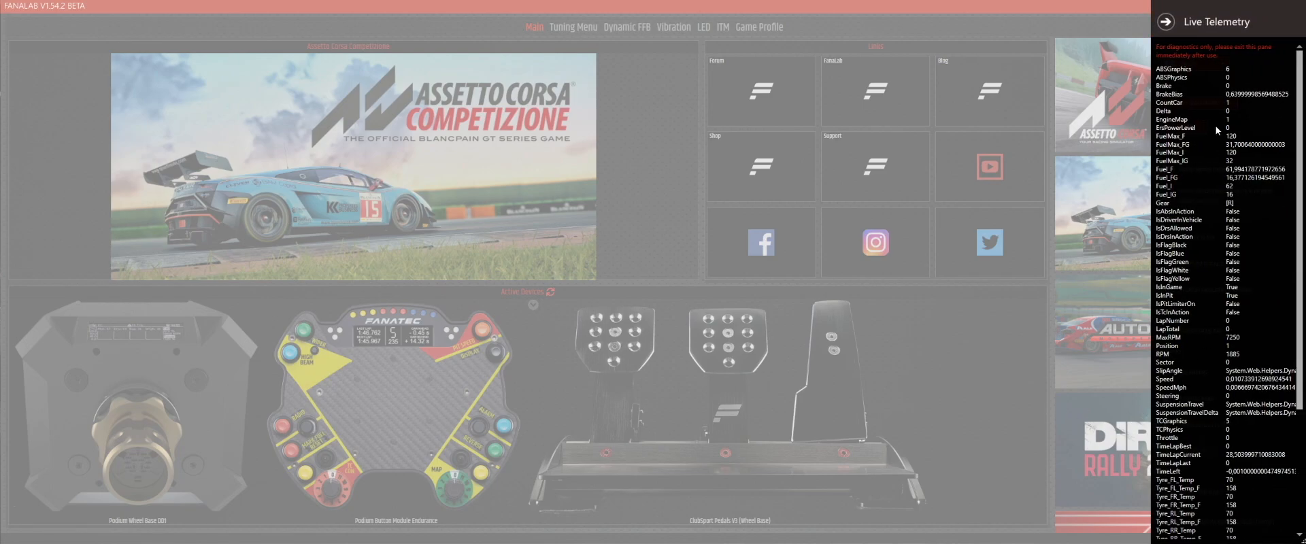
{"action": "scroll", "coordinate": [1189, 167], "scroll_direction": "down", "scroll_amount": 5}
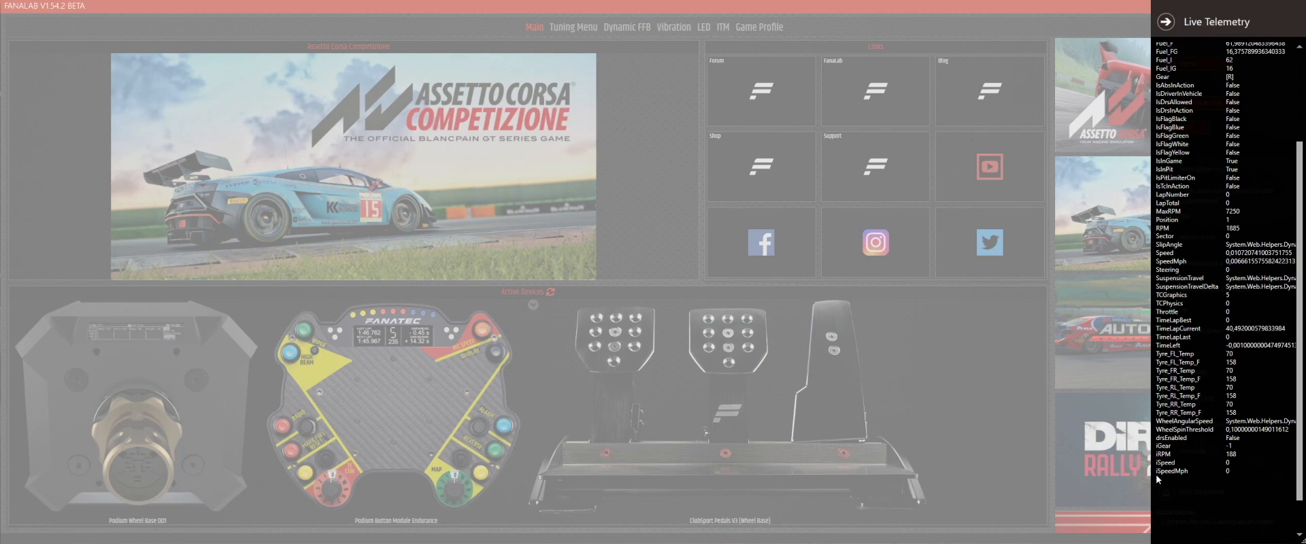
{"action": "scroll", "coordinate": [1156, 475], "scroll_direction": "up", "scroll_amount": 3}
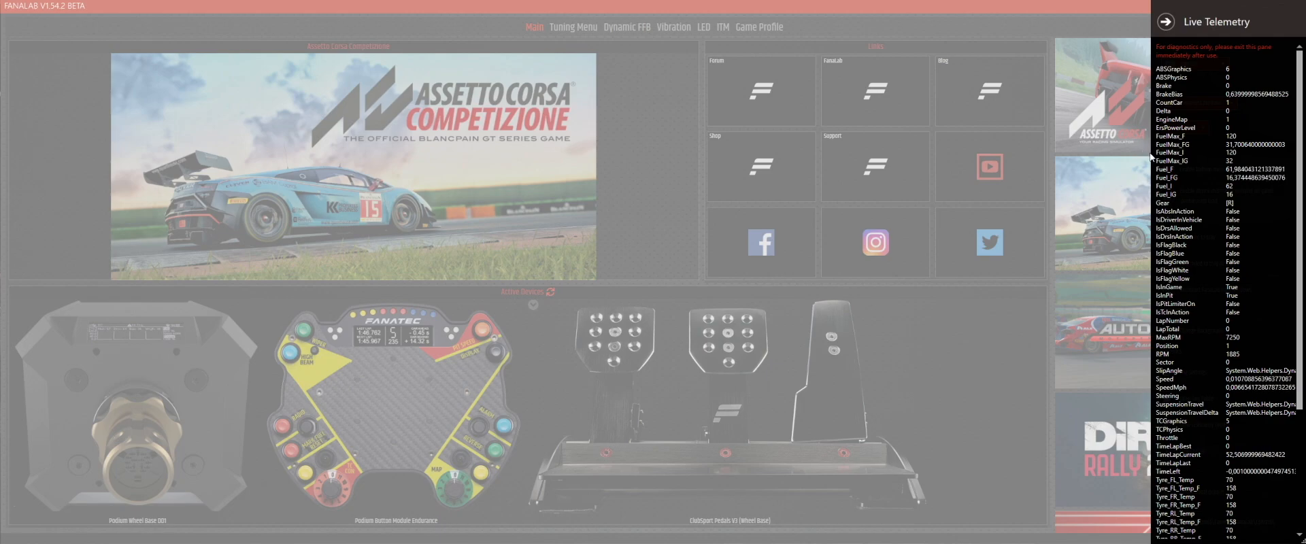
{"action": "scroll", "coordinate": [1201, 207], "scroll_direction": "down", "scroll_amount": 3}
{"action": "scroll", "coordinate": [1197, 238], "scroll_direction": "down", "scroll_amount": 2}
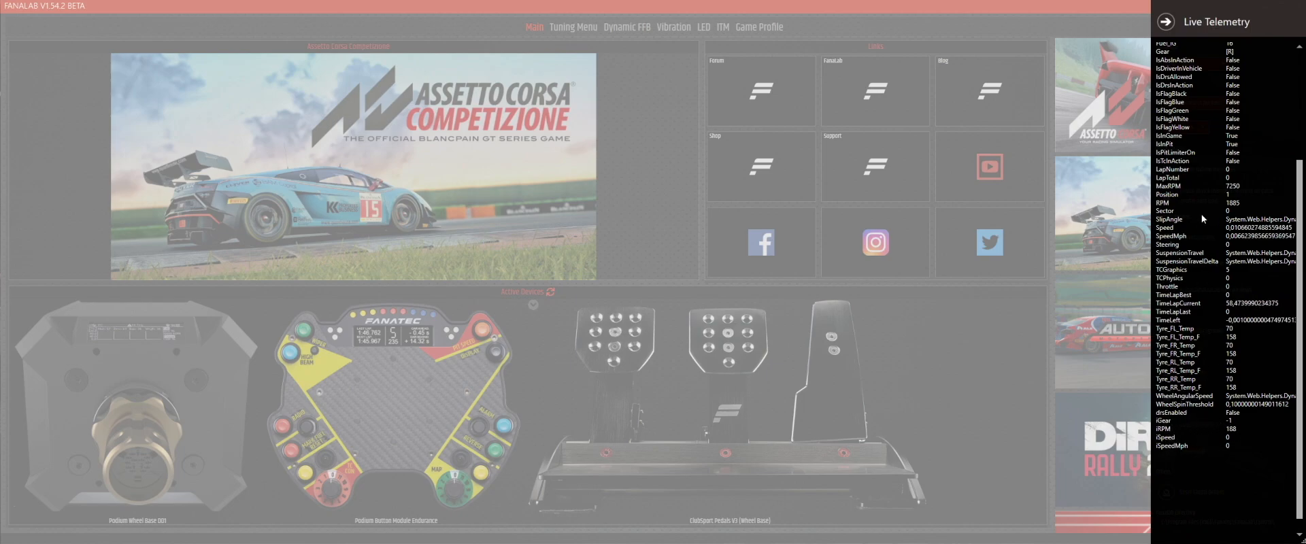
{"action": "scroll", "coordinate": [1197, 272], "scroll_direction": "up", "scroll_amount": 4}
{"action": "left_click", "coordinate": [1166, 23]}
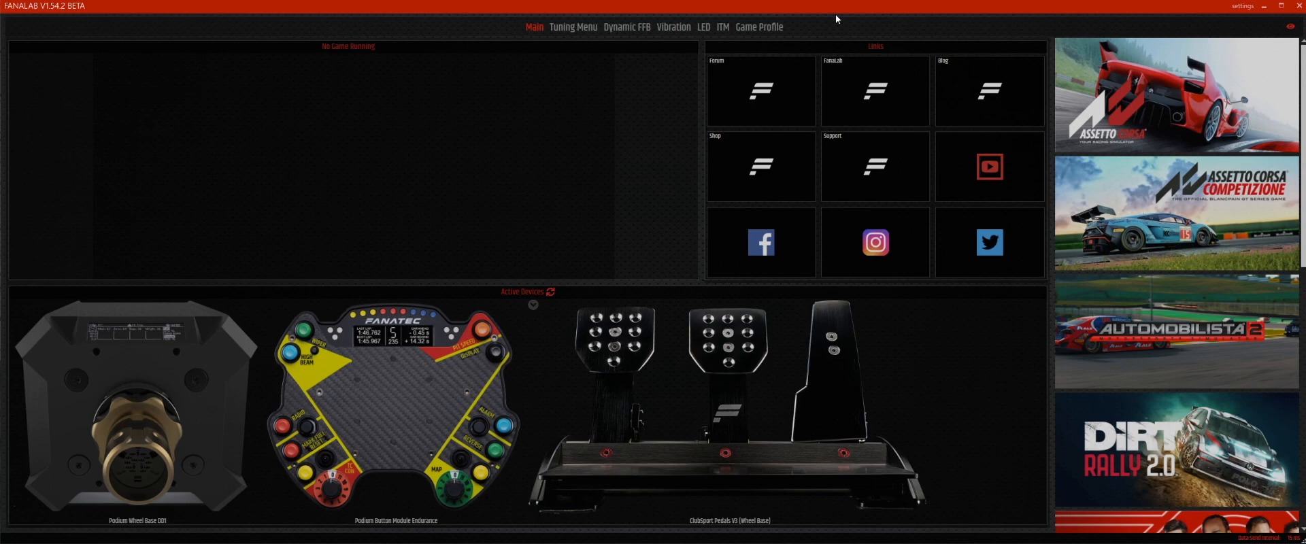
Enable Speed Sensitive and Driving Reverse damping for the wheel base in the 991.2_PorscheII profile
{"action": "mouse_move", "coordinate": [1295, 151]}
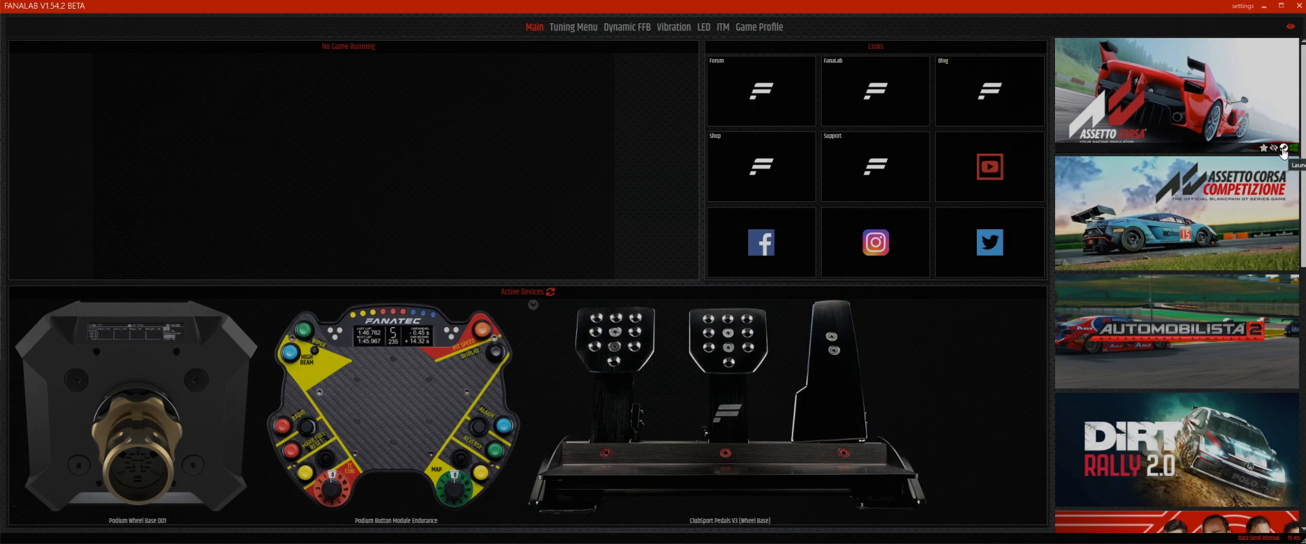
{"action": "left_click", "coordinate": [577, 27]}
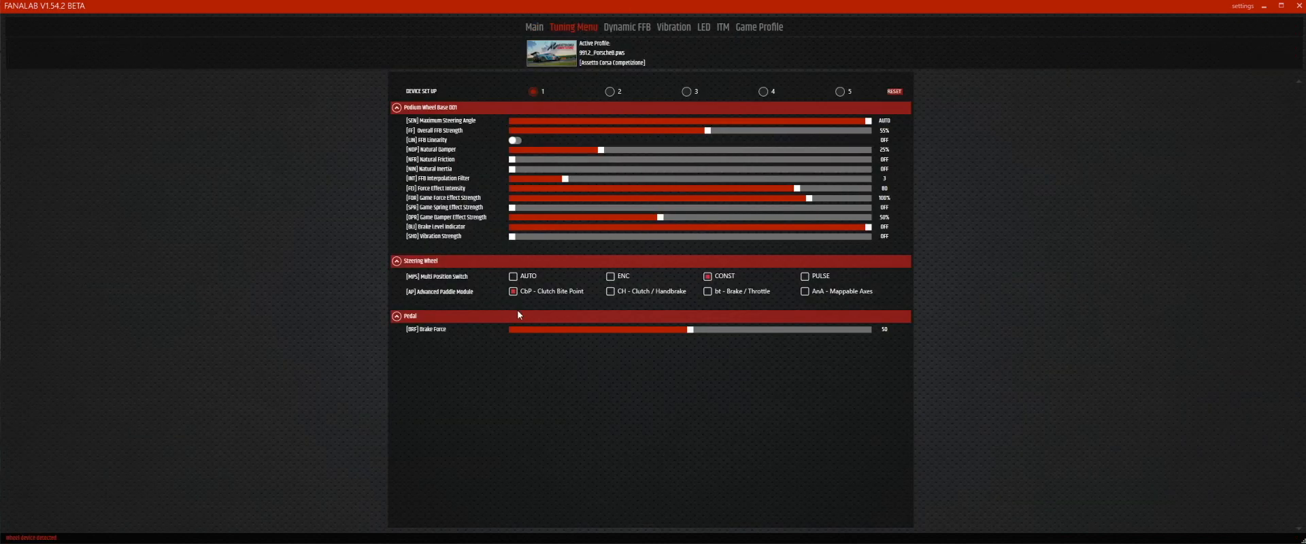
{"action": "left_click", "coordinate": [627, 26]}
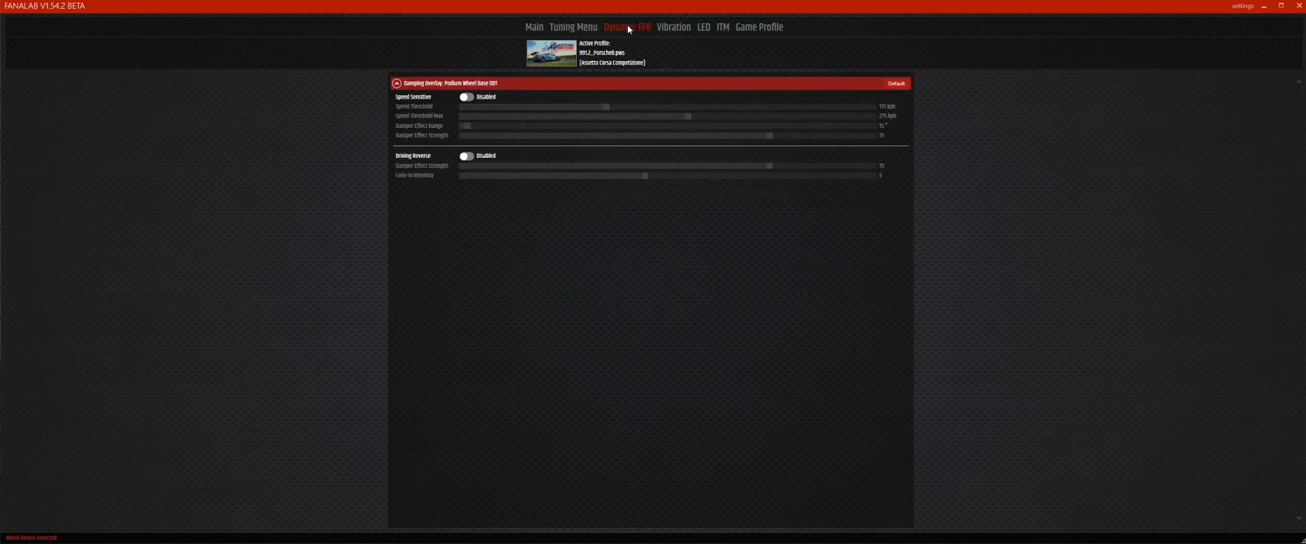
{"action": "left_click", "coordinate": [469, 98]}
{"action": "left_click", "coordinate": [467, 157]}
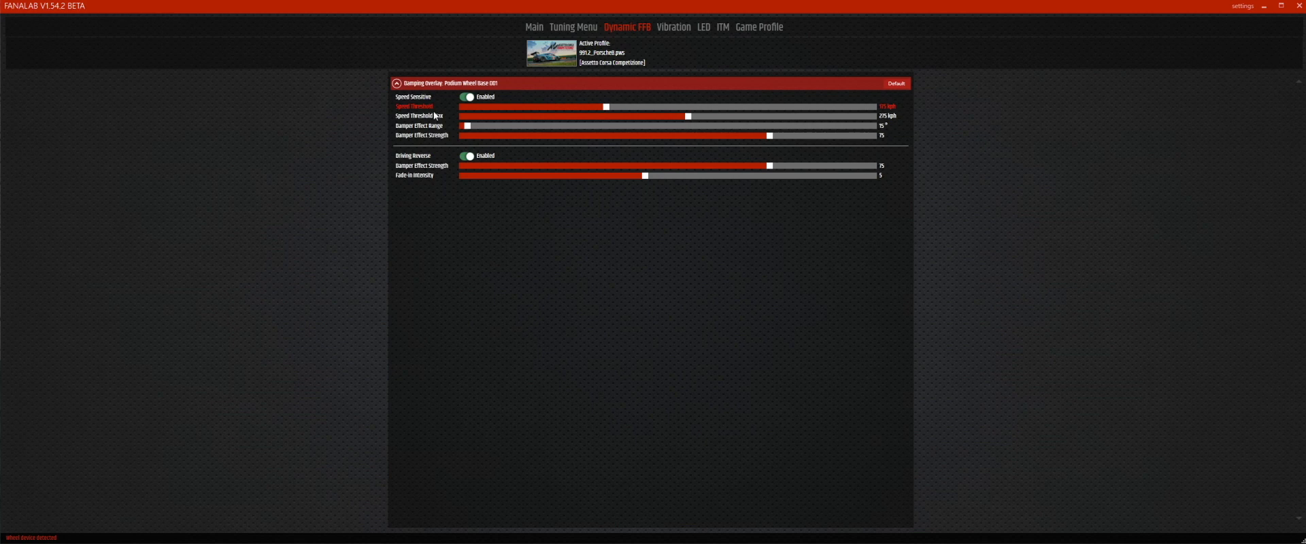
{"action": "mouse_move", "coordinate": [441, 131]}
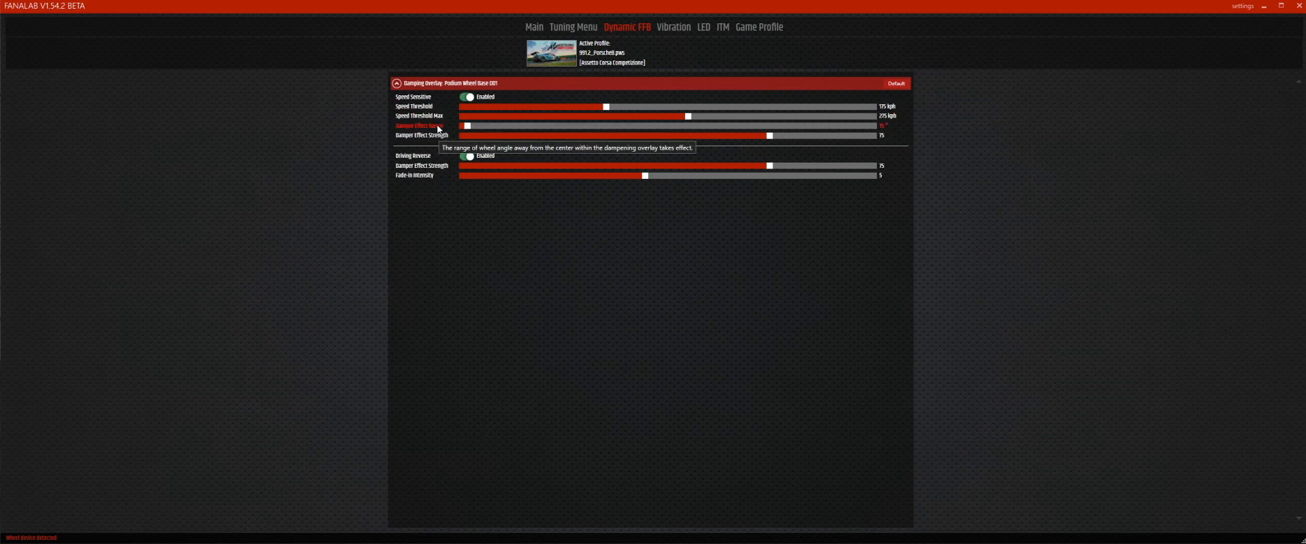
Switch the Rev LED thresholds to raw RPM values after reviewing the vibration settings, and return to the main page
{"action": "left_click", "coordinate": [674, 27]}
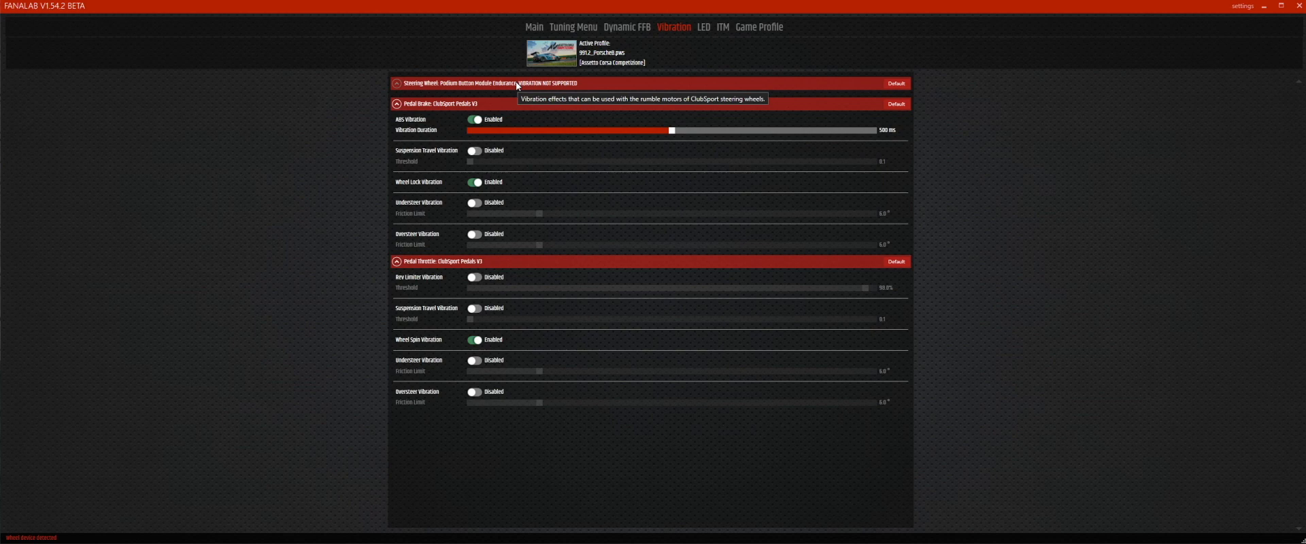
{"action": "left_click", "coordinate": [702, 29]}
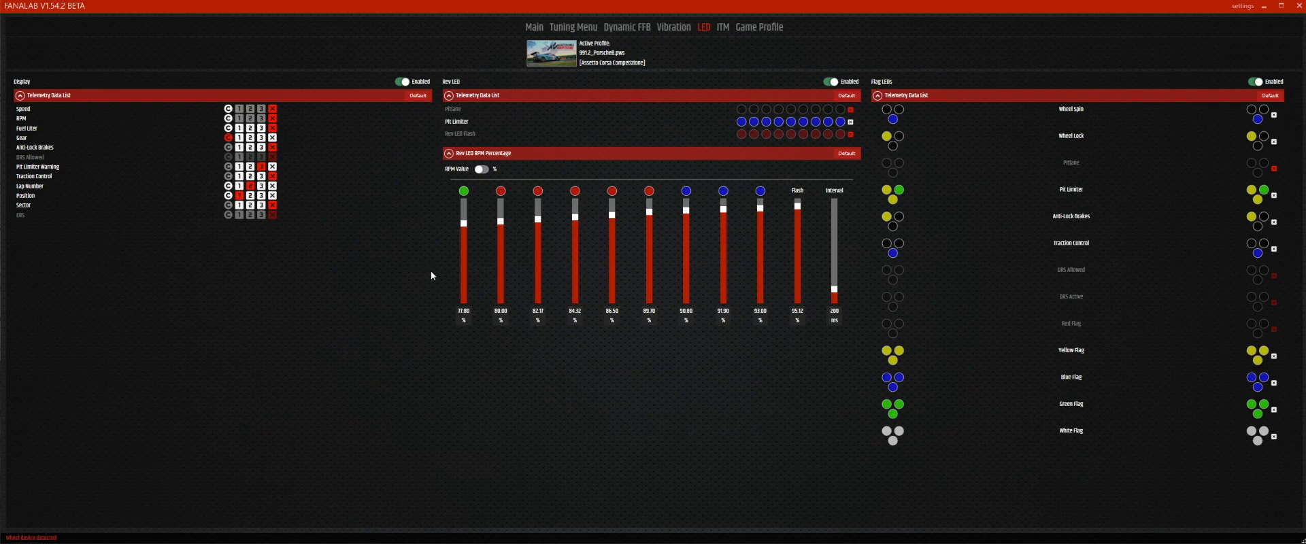
{"action": "left_click", "coordinate": [483, 170]}
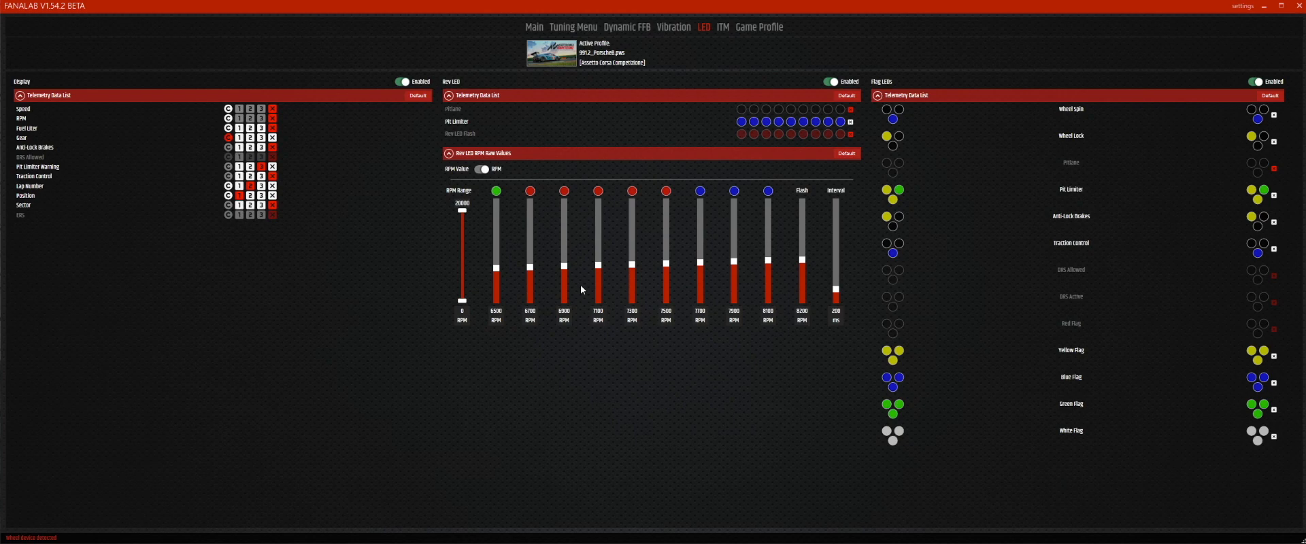
{"action": "left_click", "coordinate": [533, 27]}
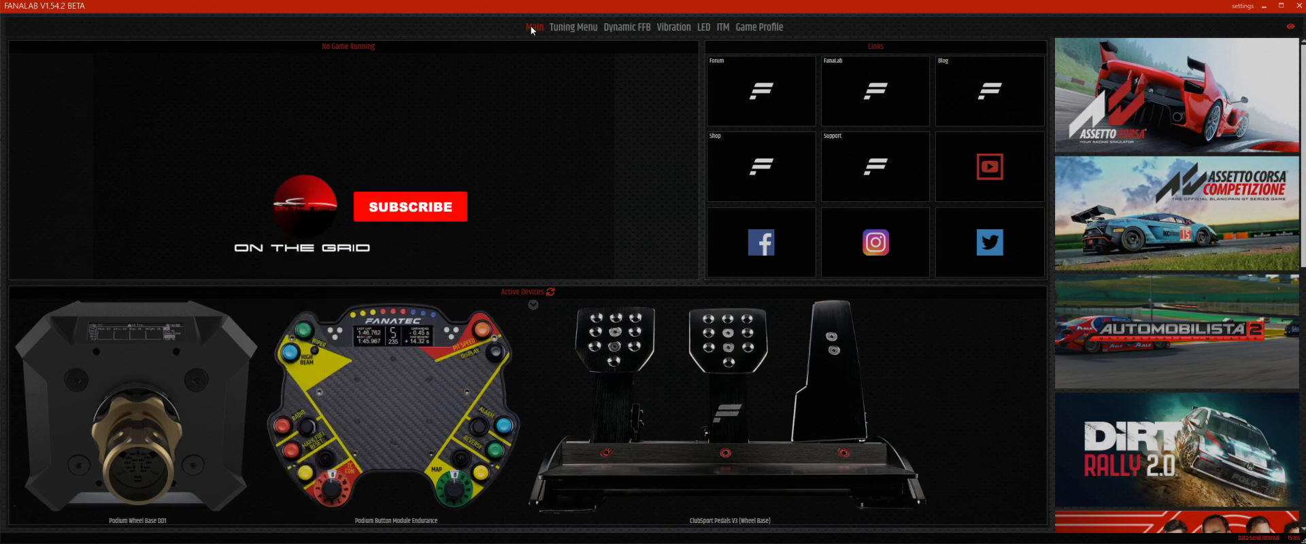